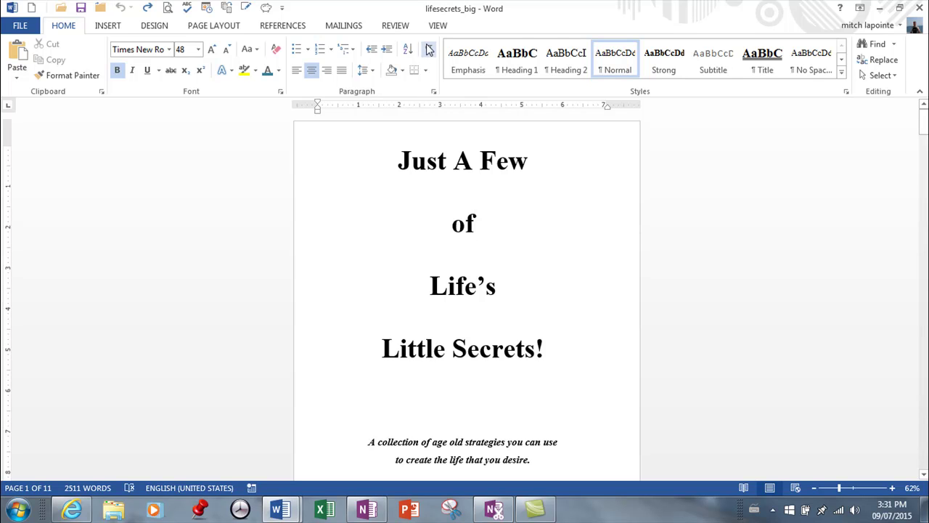
- Show the formatting marks and replace the line breaks in the cover title with spaces so it runs on together
left_click(428, 48)
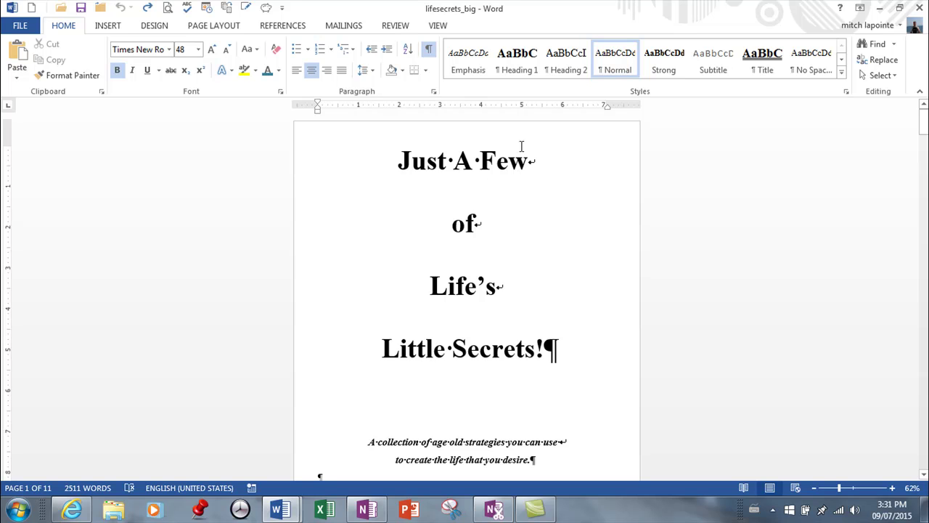
left_click_drag(532, 162, 535, 166)
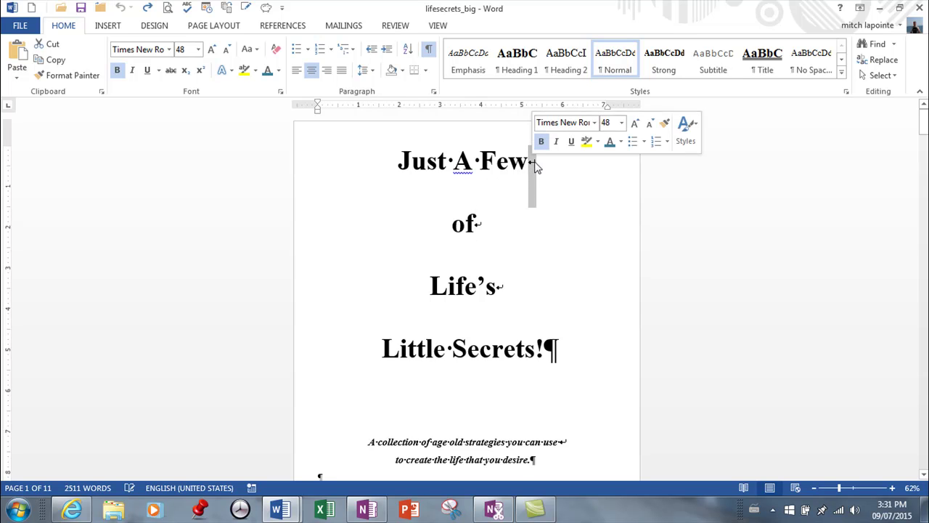
key("Delete")
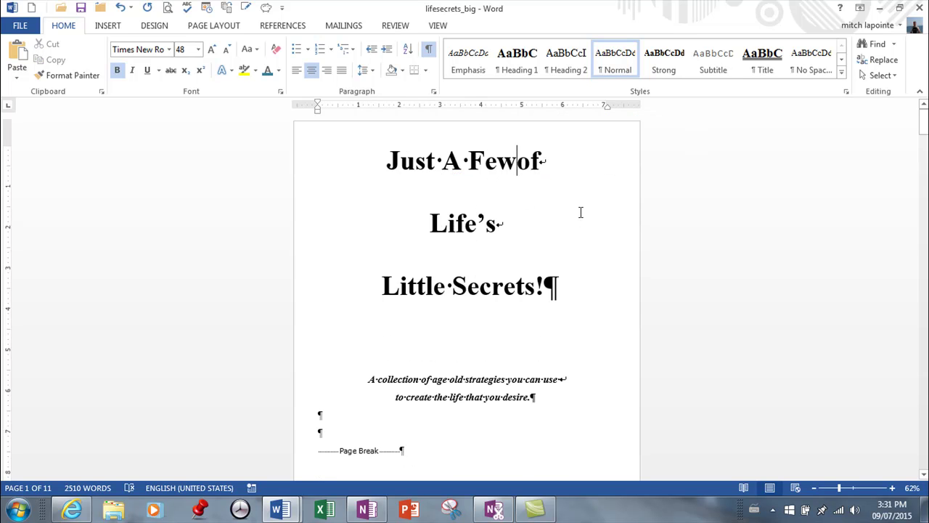
left_click(564, 168)
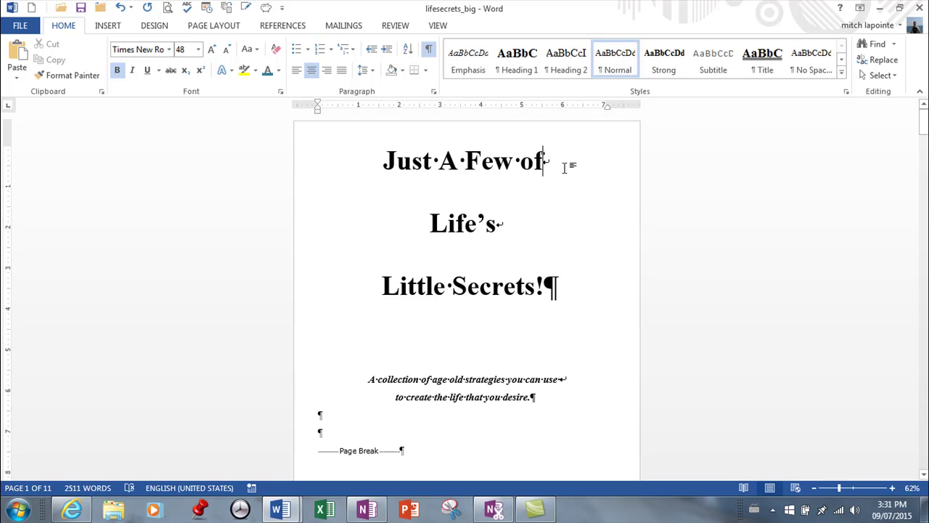
key("Delete")
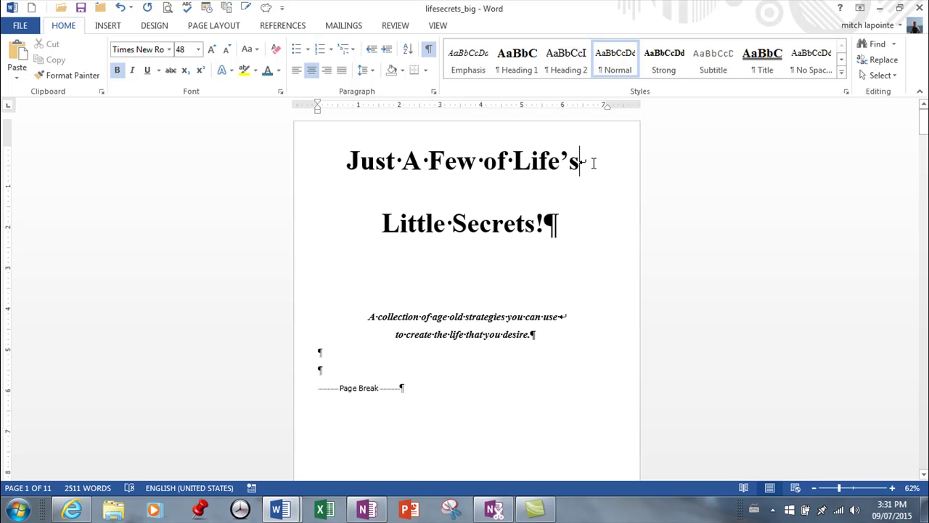
key("Delete")
- Delete "Just A Few of" from the title and cut the remaining text "Life's Little Secrets!" to the clipboard
left_click_drag(347, 161, 500, 174)
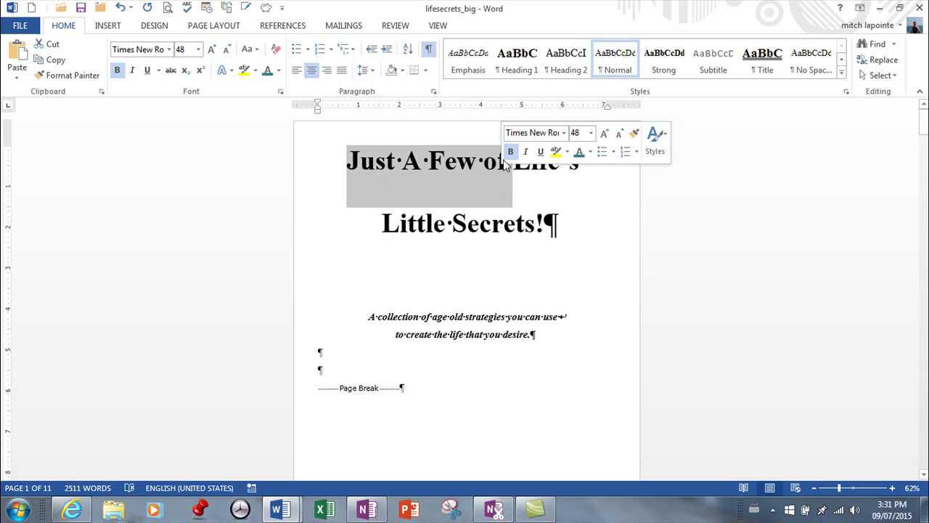
key("Delete")
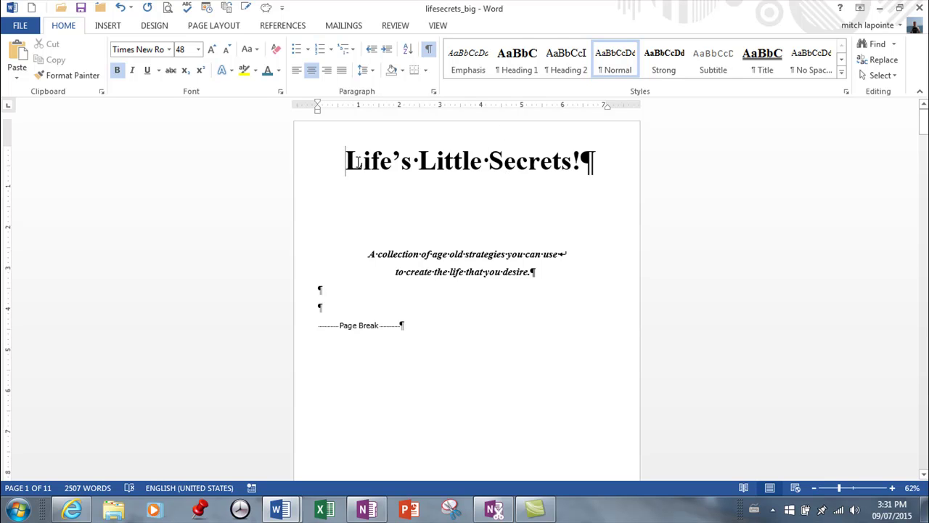
left_click_drag(347, 163, 580, 174)
key("ctrl+c")
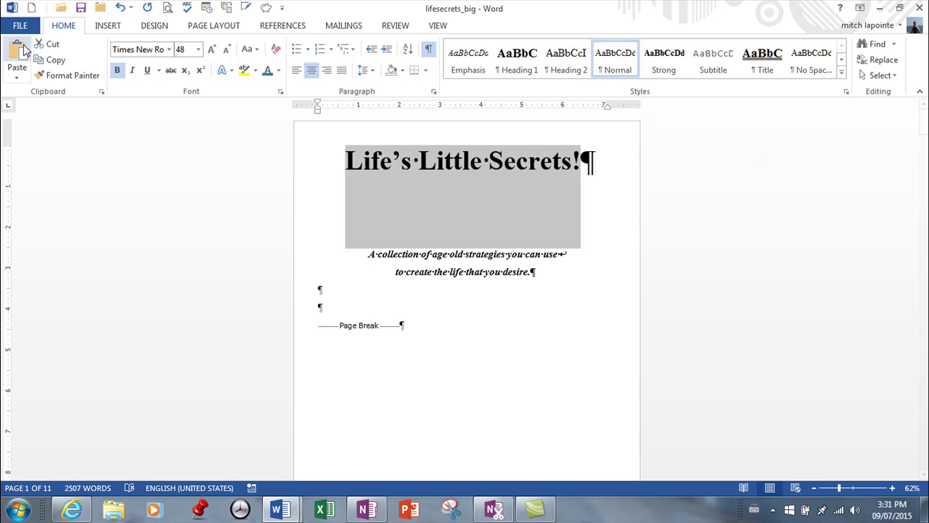
left_click(51, 45)
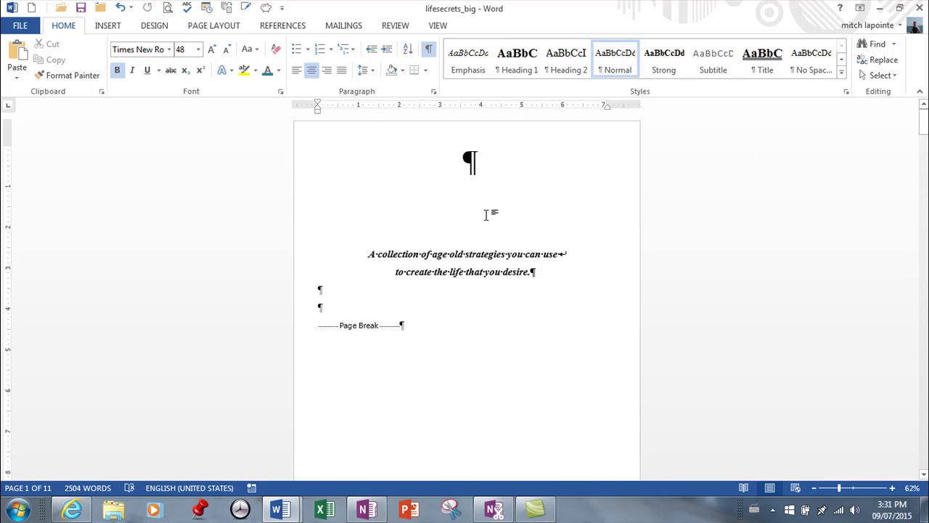
key("Return")
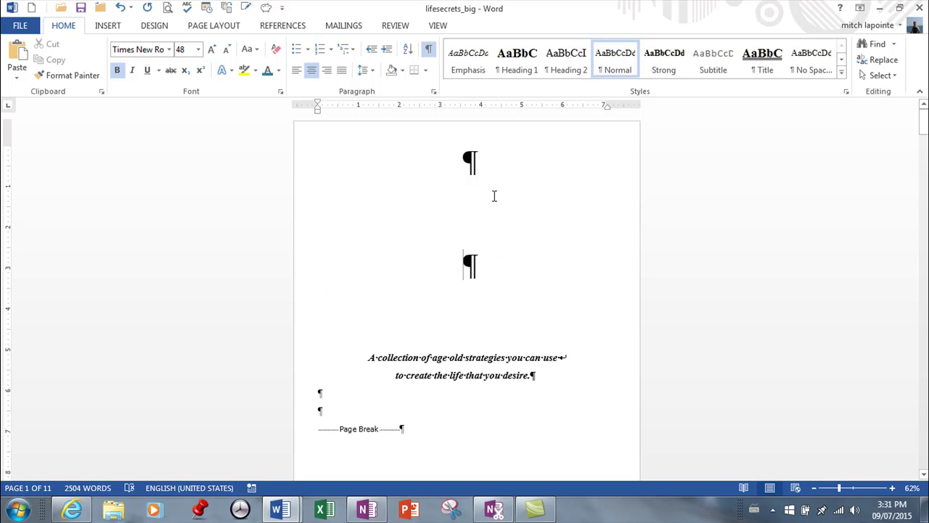
key("Delete")
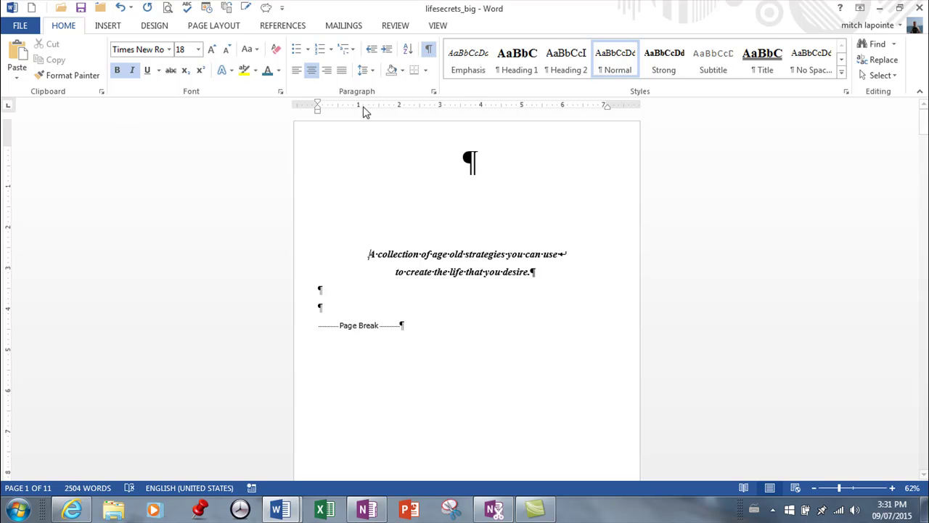
- Insert WordArt in the gold style from the first row and move it above the subtitle, over the empty title paragraph
left_click(107, 25)
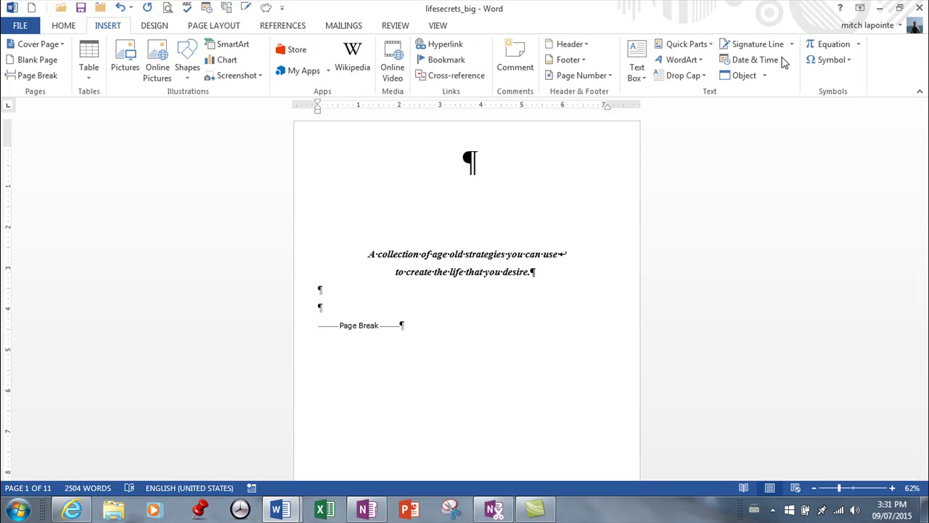
left_click(701, 60)
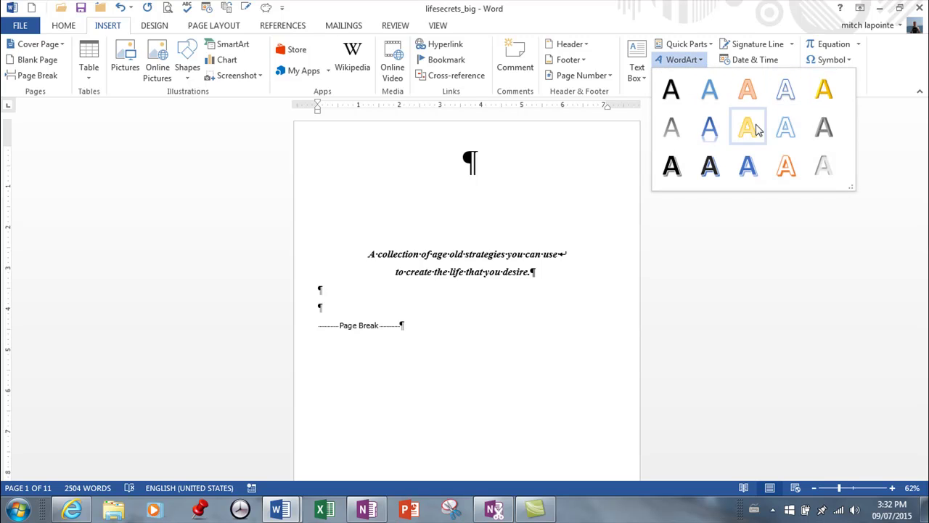
left_click(826, 96)
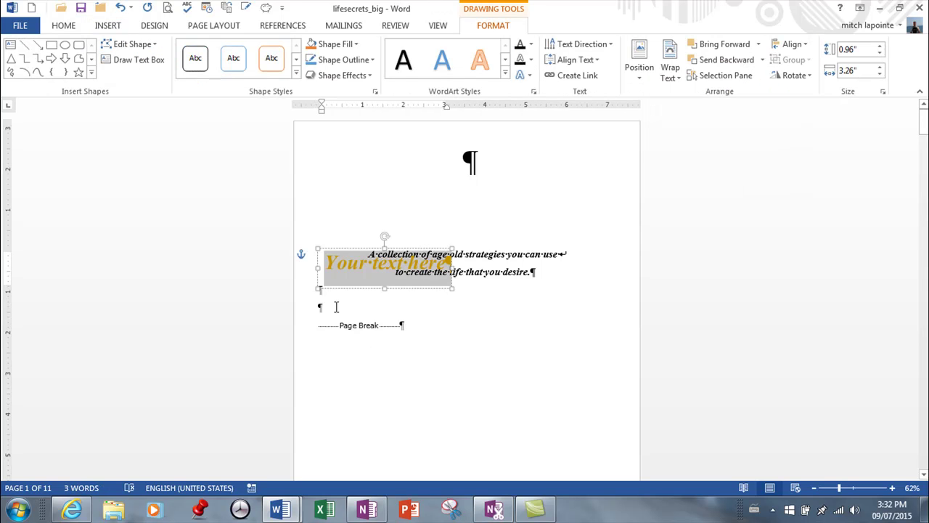
mouse_move(398, 249)
left_mouse_down()
mouse_move(416, 225)
mouse_move(558, 199)
mouse_move(438, 166)
mouse_move(475, 155)
mouse_move(532, 167)
mouse_move(432, 149)
mouse_move(433, 139)
mouse_move(419, 138)
left_mouse_up()
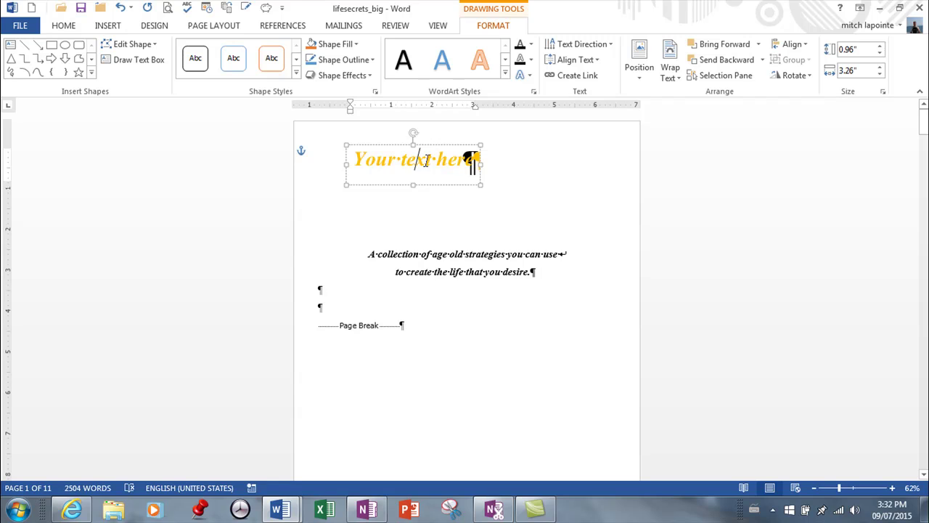
- Replace the WordArt placeholder with the cut title "Life's Little Secrets!", pasted so that it takes on the WordArt formatting
triple_click(427, 160)
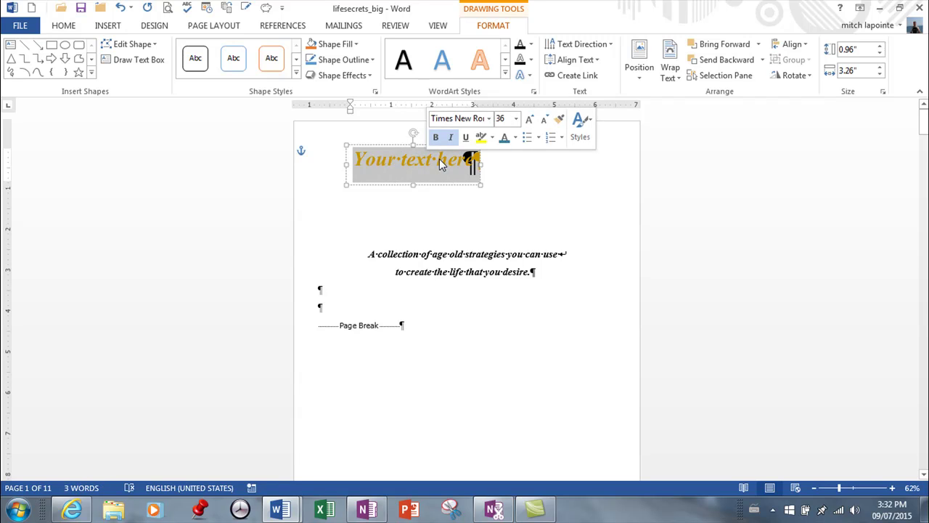
key("ctrl+v")
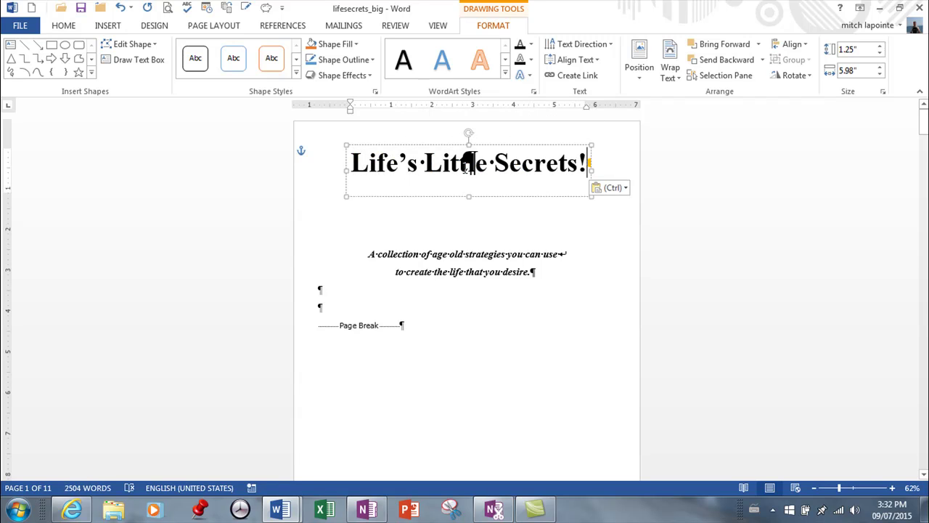
left_click(629, 188)
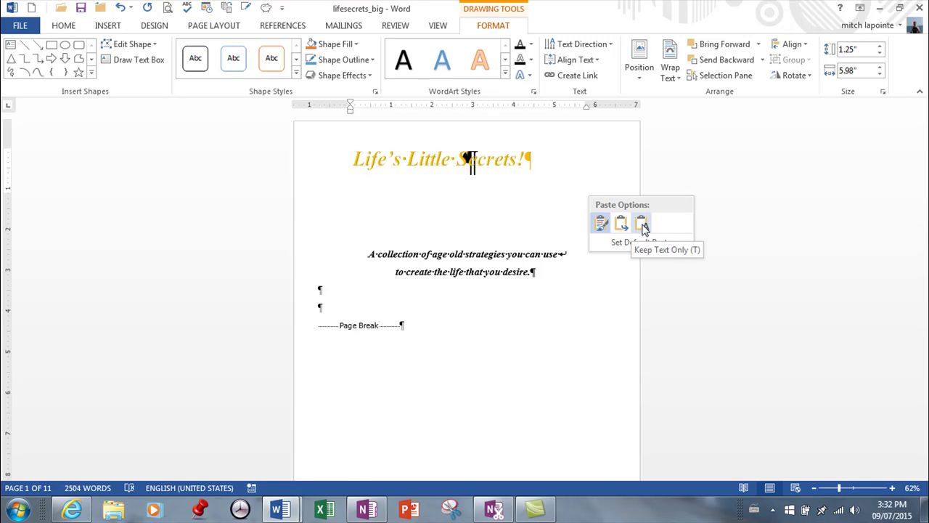
left_click(621, 228)
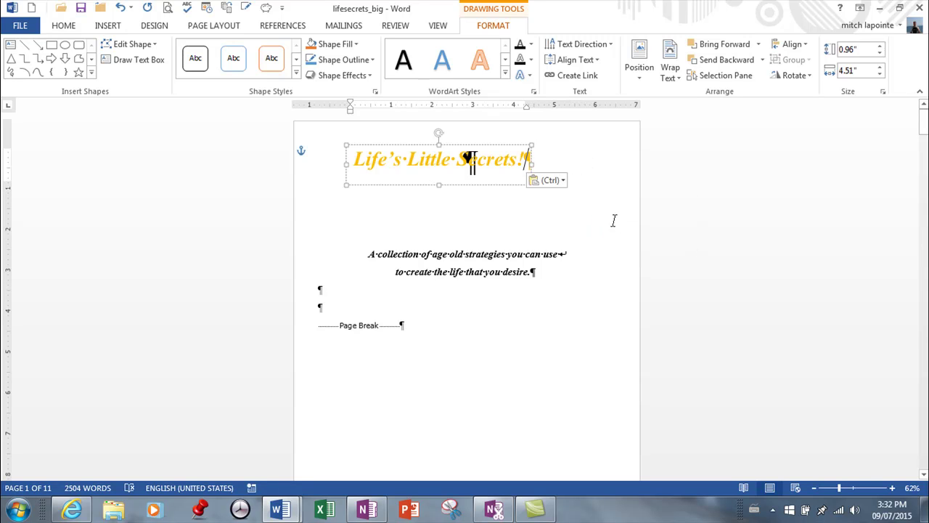
- Move the WordArt title down and centre it above the subtitle, and hide the formatting marks
left_click(506, 191)
left_click(472, 156)
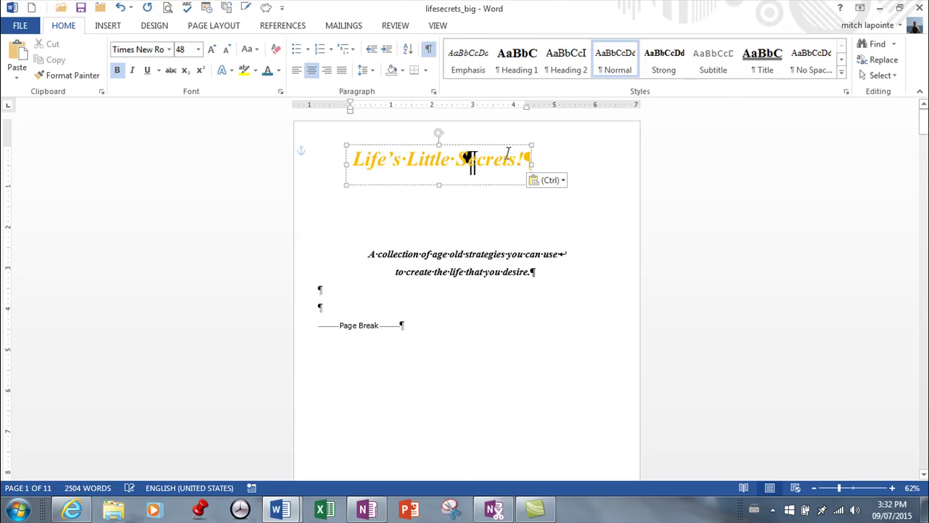
left_click_drag(514, 145, 548, 165)
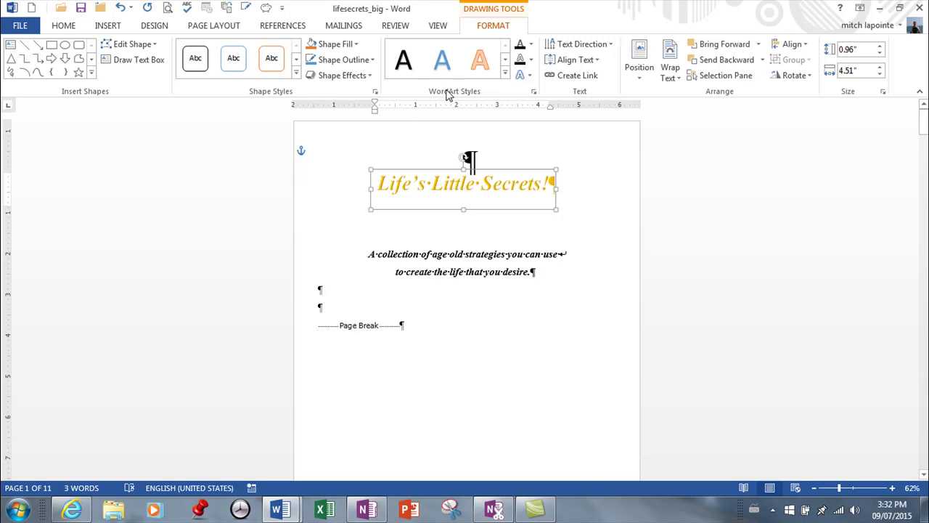
left_click(64, 25)
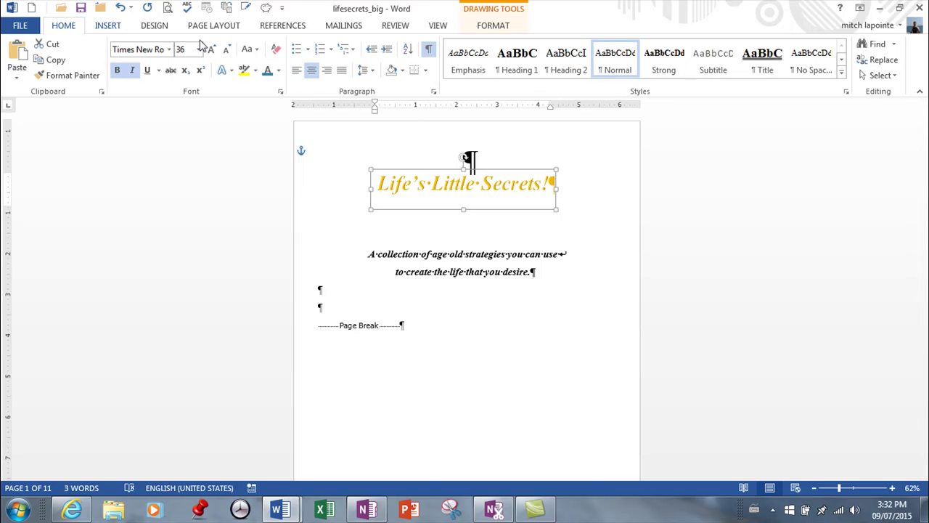
left_click(428, 49)
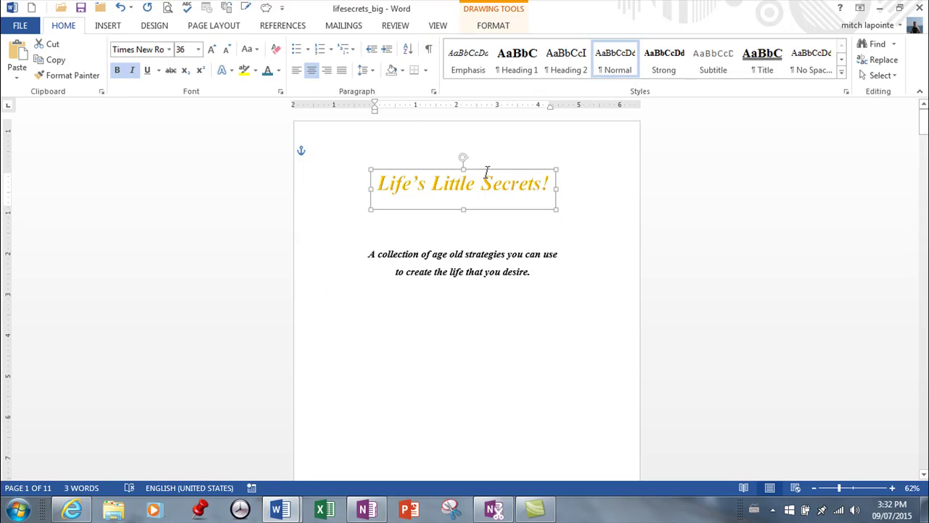
- Enlarge the WordArt box to about 5.6" wide by 1.43" high and set its text size to 48
left_click_drag(486, 169, 560, 204)
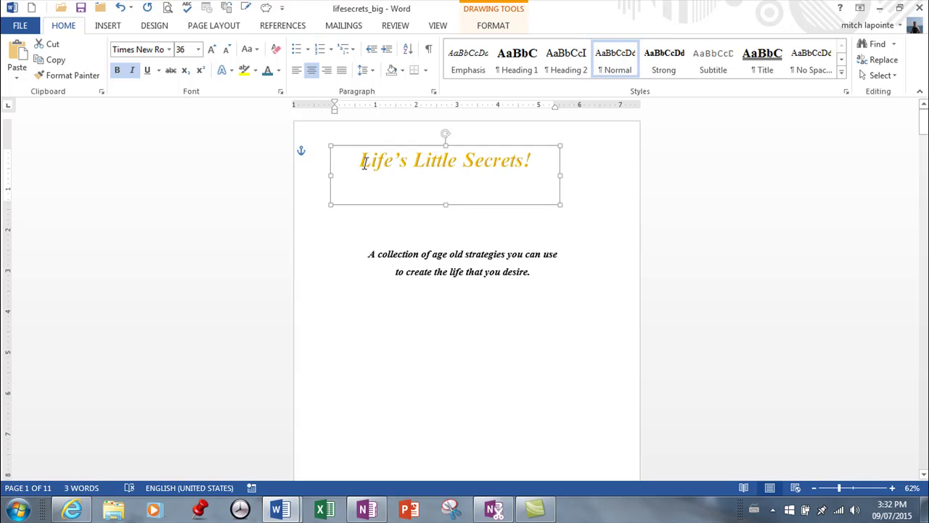
left_click(490, 27)
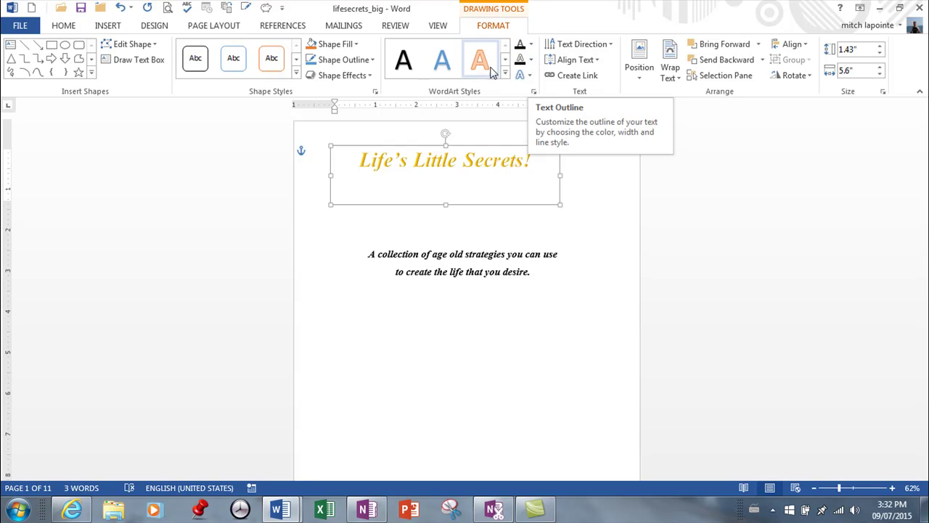
left_click(361, 159)
left_click_drag(419, 155, 532, 140)
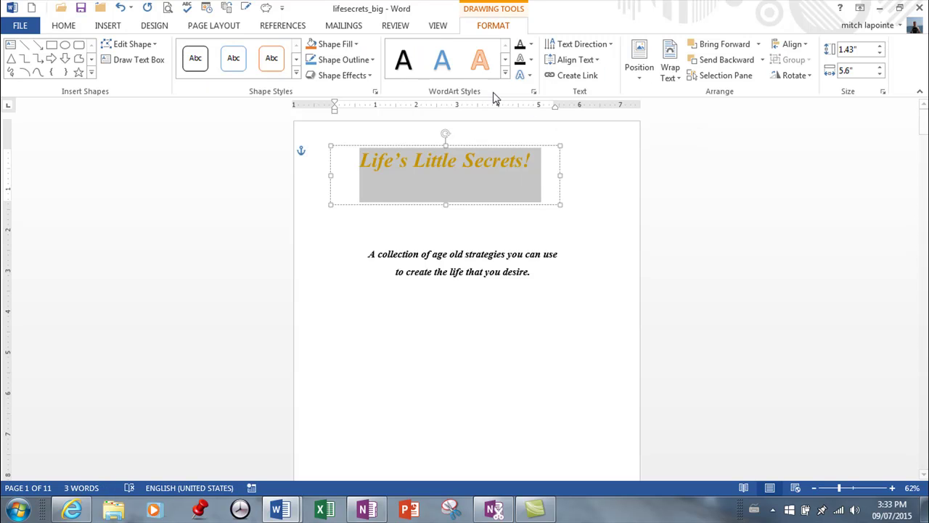
left_click(66, 26)
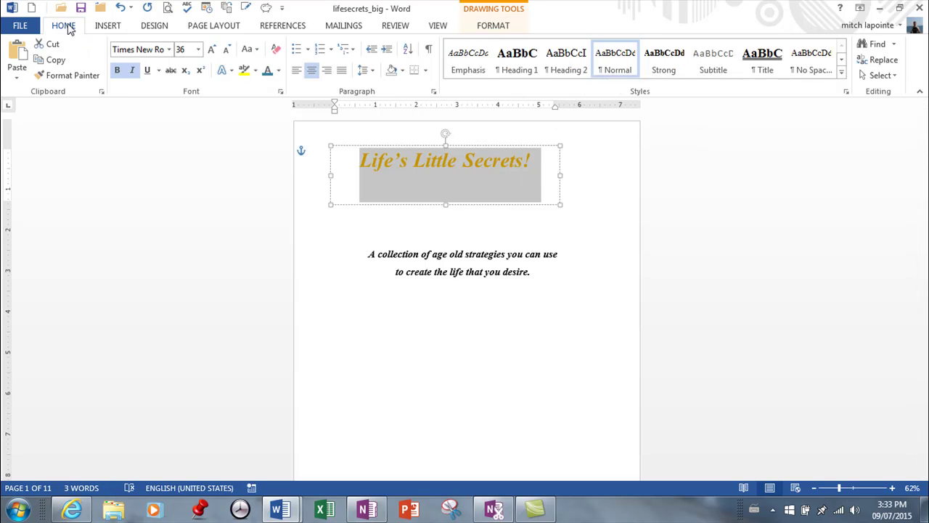
left_click(212, 49)
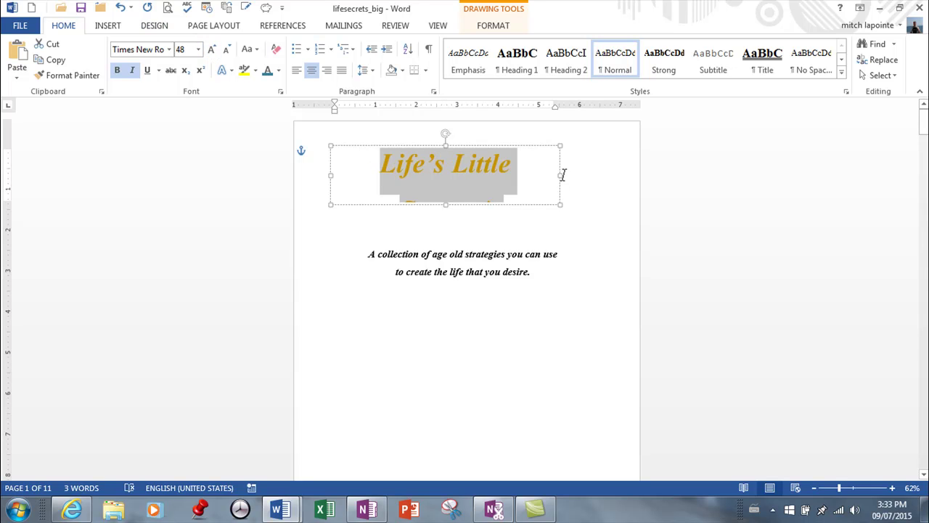
- Widen the WordArt box to about 6.78" so the title fits on one line, and reduce its height to about 1"
left_click_drag(560, 175, 608, 175)
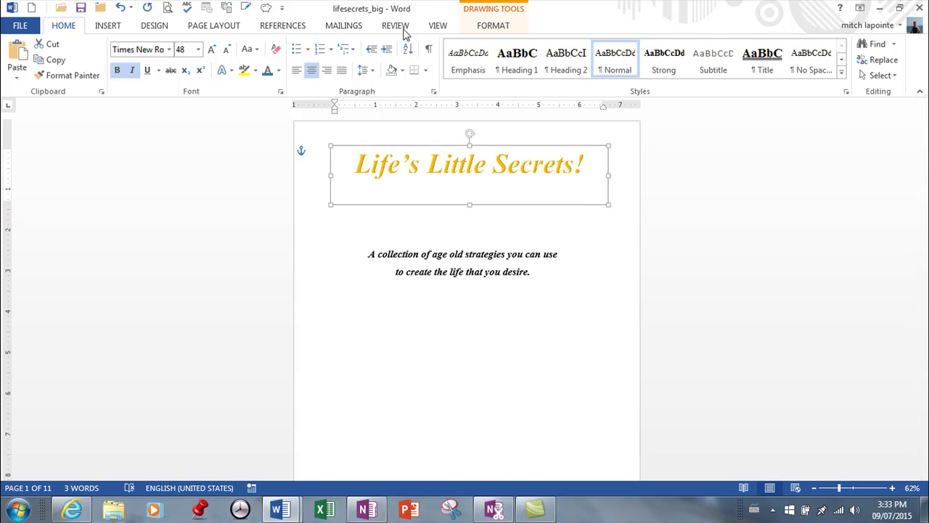
left_click(493, 27)
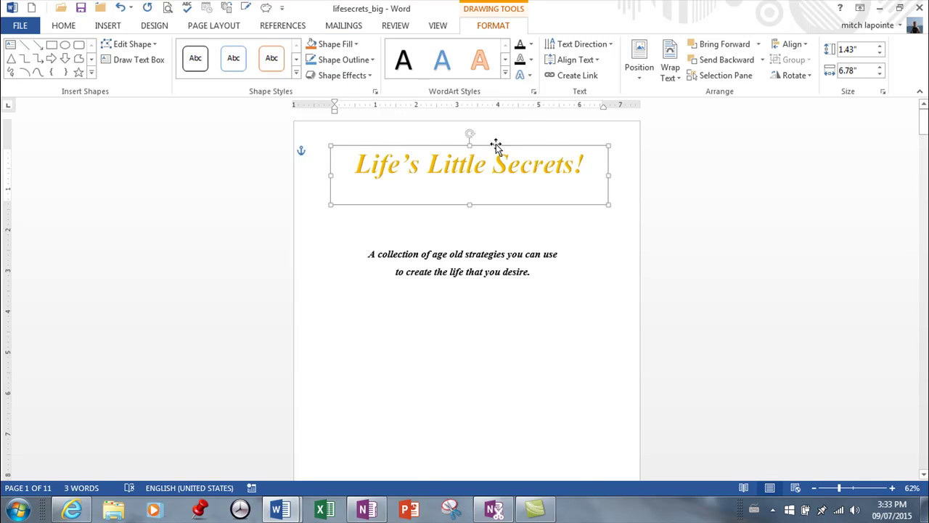
left_click_drag(469, 205, 475, 186)
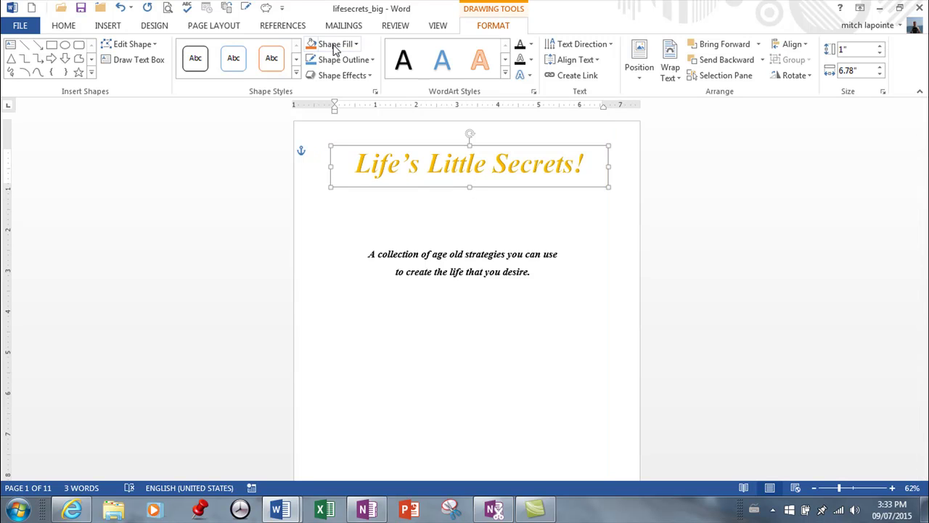
- Examine the WordArt box's fill options, including gradients and textures, and its outline weights and dash styles
left_click(354, 44)
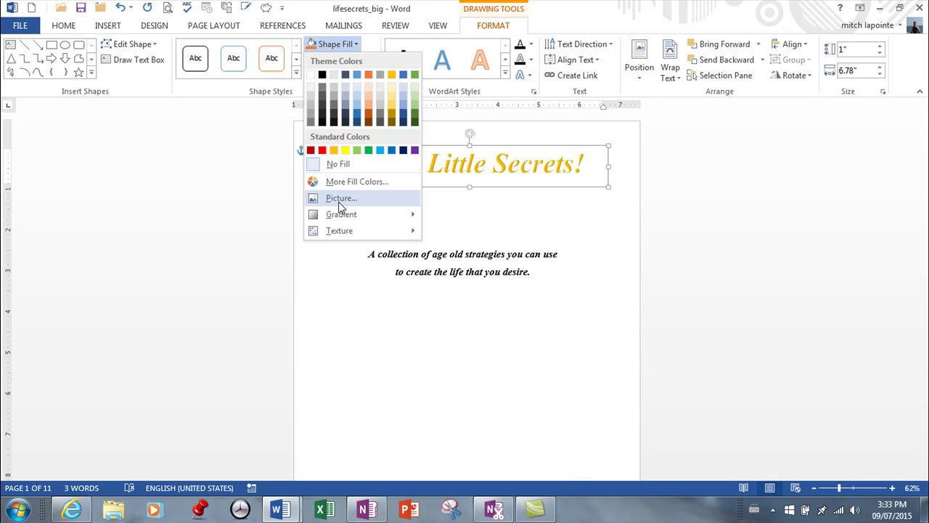
mouse_move(347, 218)
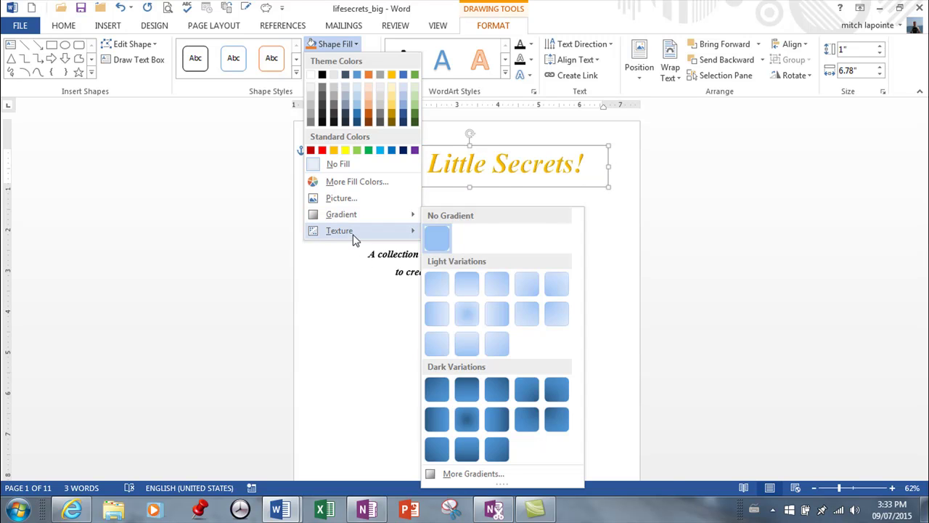
mouse_move(357, 240)
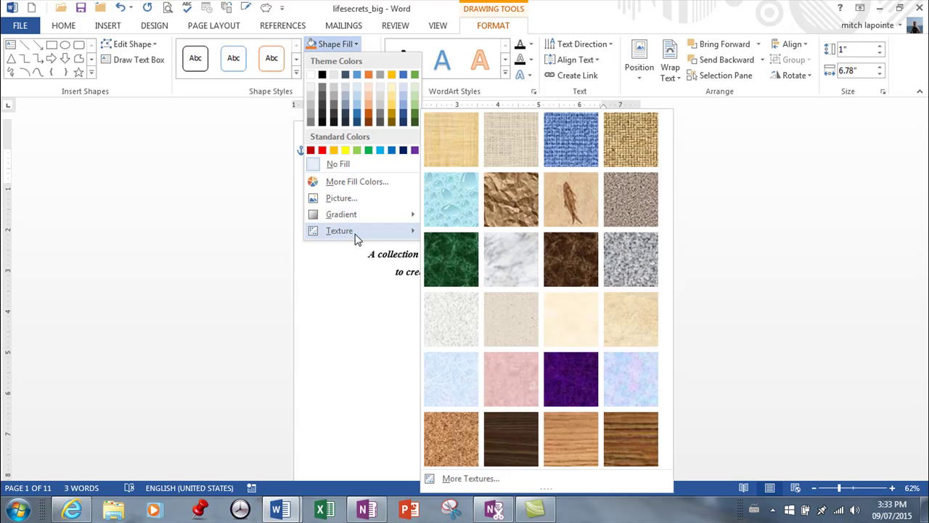
left_click(346, 290)
left_click(372, 60)
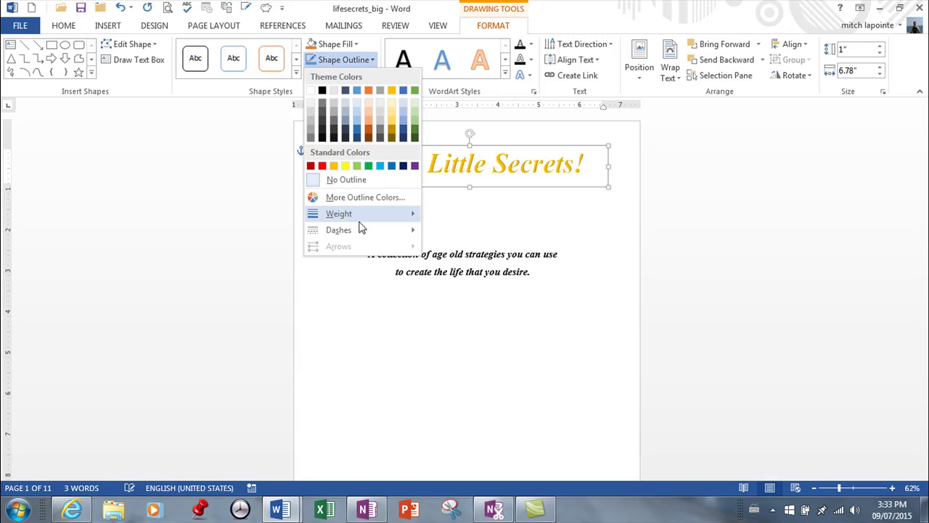
mouse_move(363, 219)
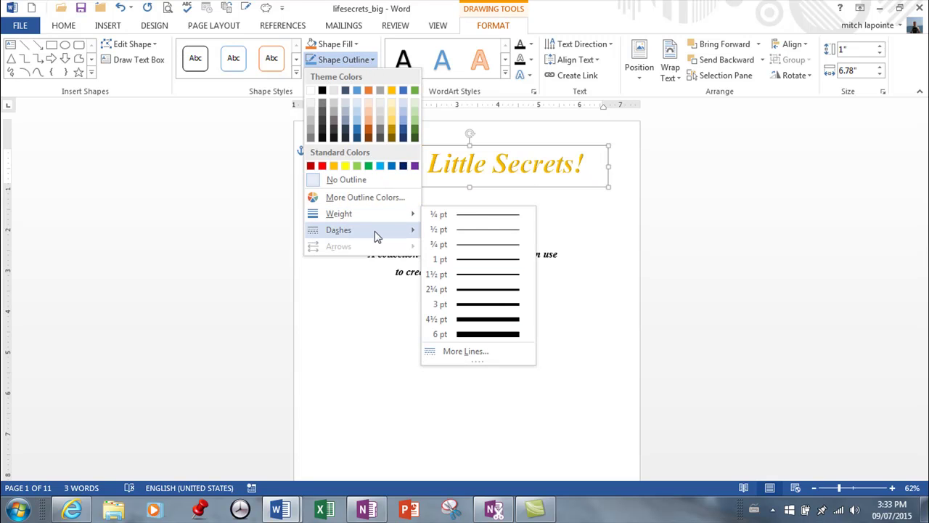
mouse_move(377, 237)
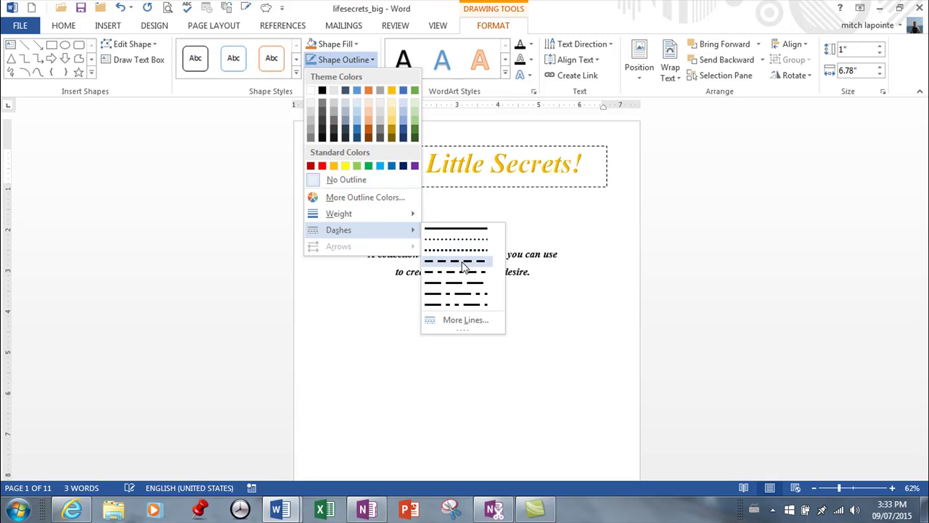
left_click(317, 105)
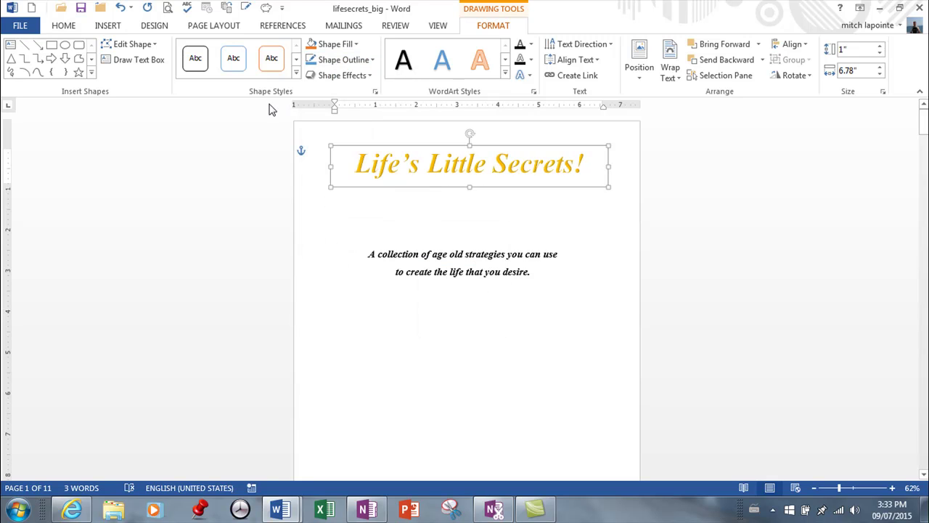
- Apply the first bevel shape effect to the box around the title "Life's Little Secrets!"
left_click(367, 75)
mouse_move(356, 102)
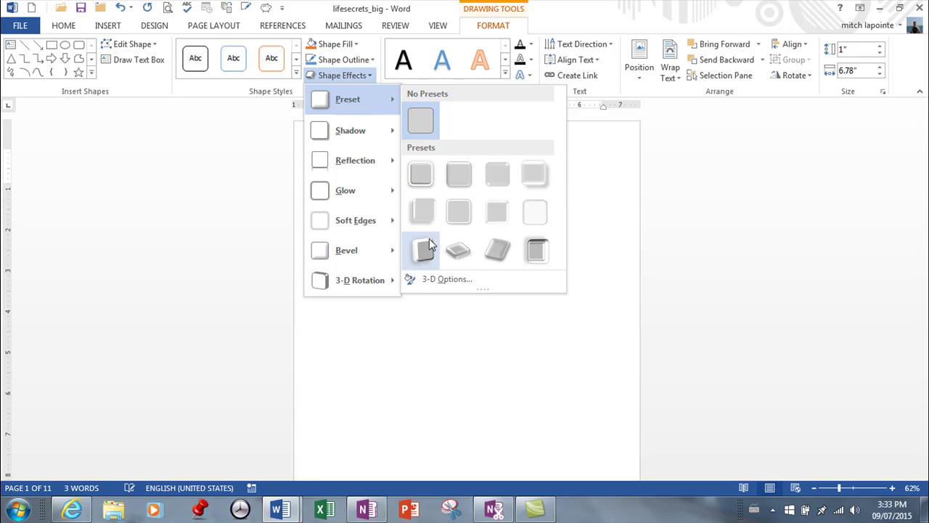
mouse_move(363, 222)
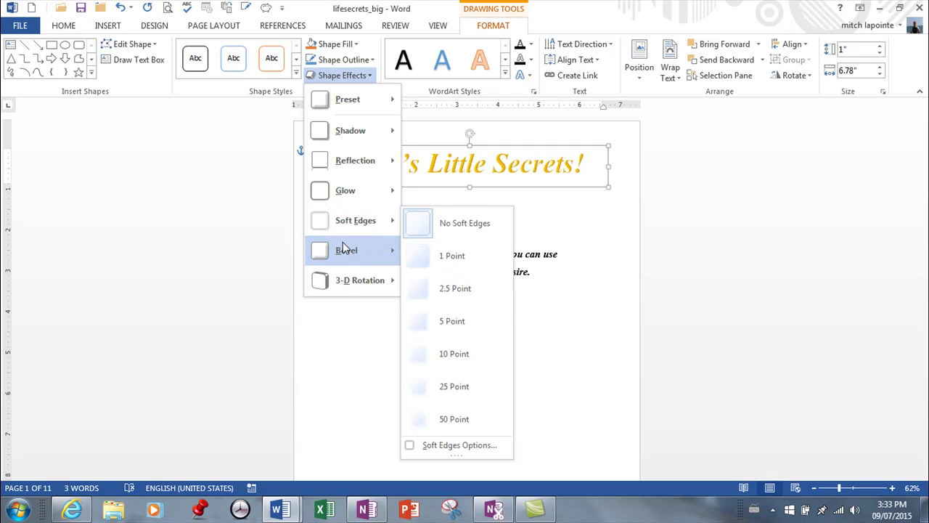
mouse_move(346, 254)
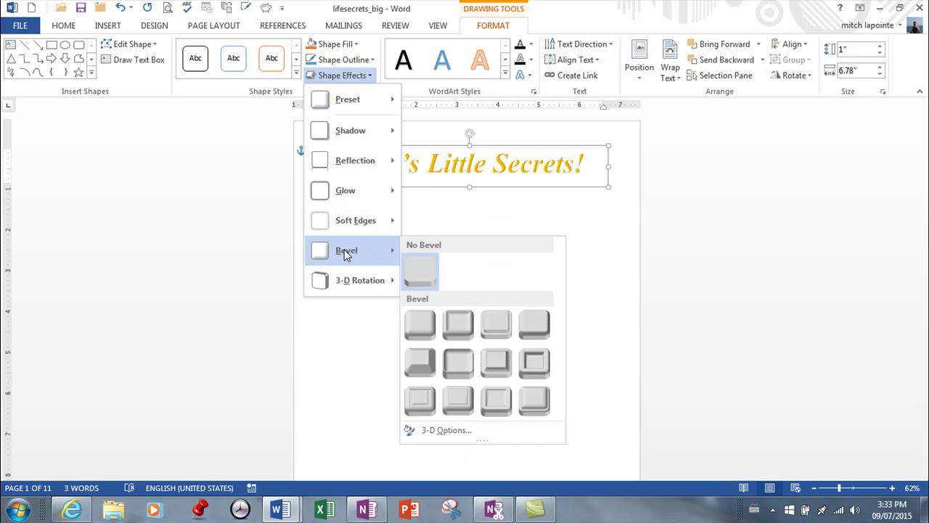
left_click(418, 324)
left_click(550, 193)
left_click(543, 176)
- Fill the WordArt title box with a light blue theme colour and deselect it to check the look
left_click(495, 148)
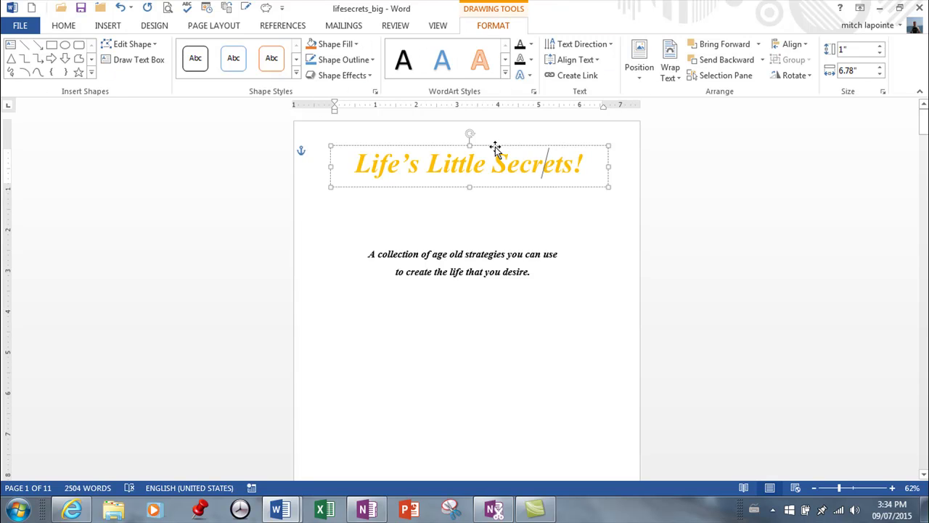
left_click(341, 45)
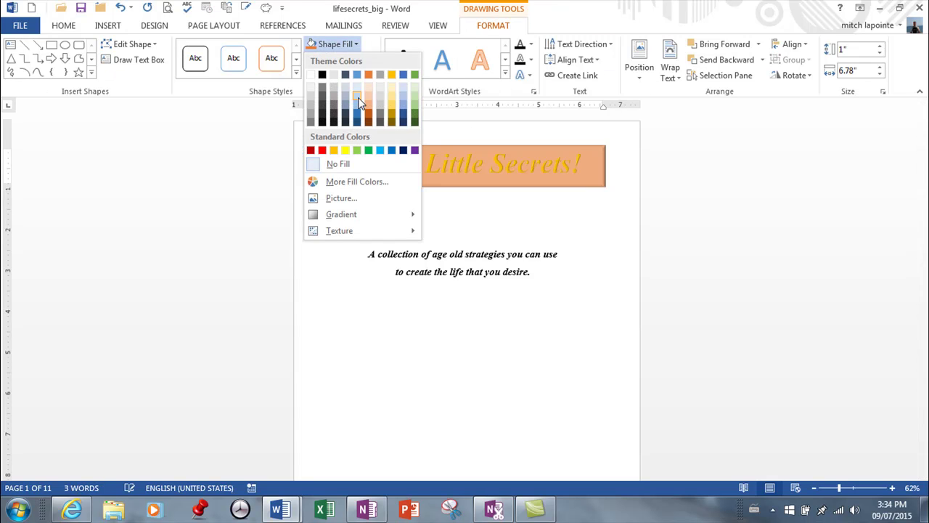
left_click(358, 101)
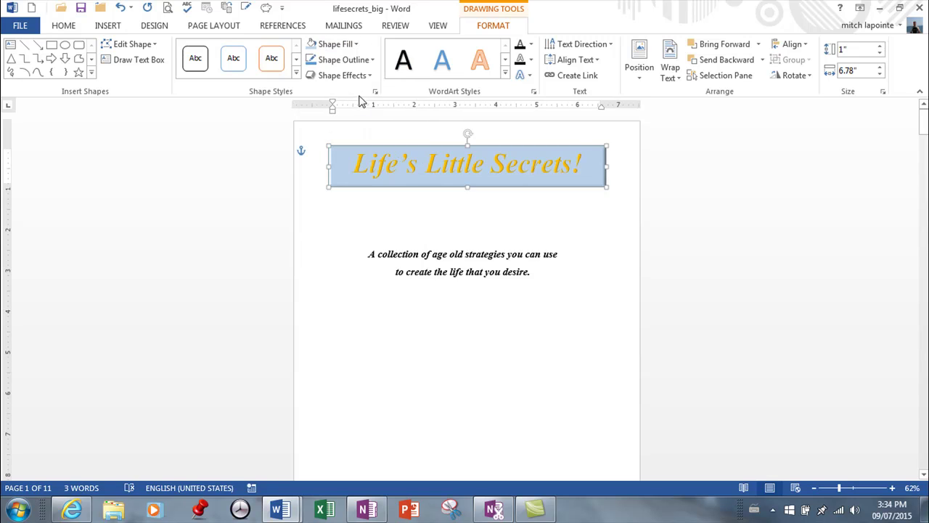
left_click(437, 229)
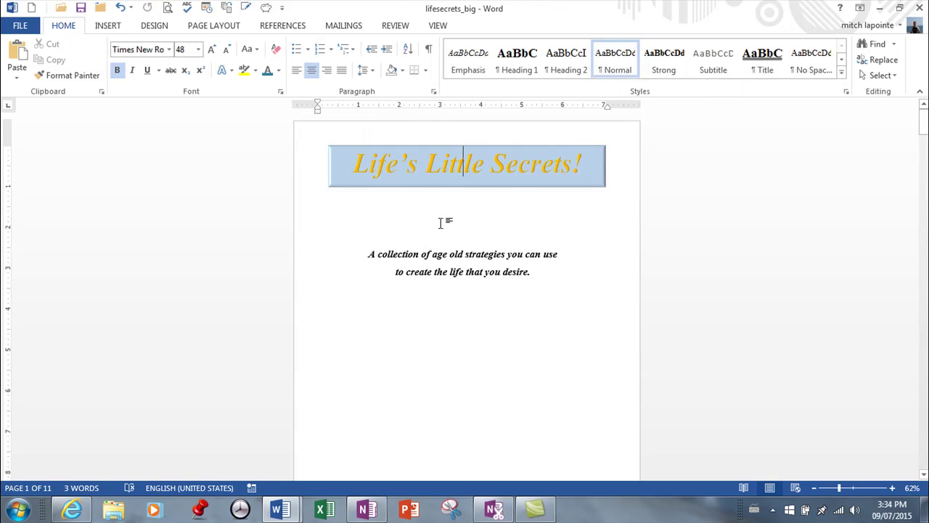
- Preview the preset shape styles on the title box, then undo the box's blue fill and bevel
left_click(513, 147)
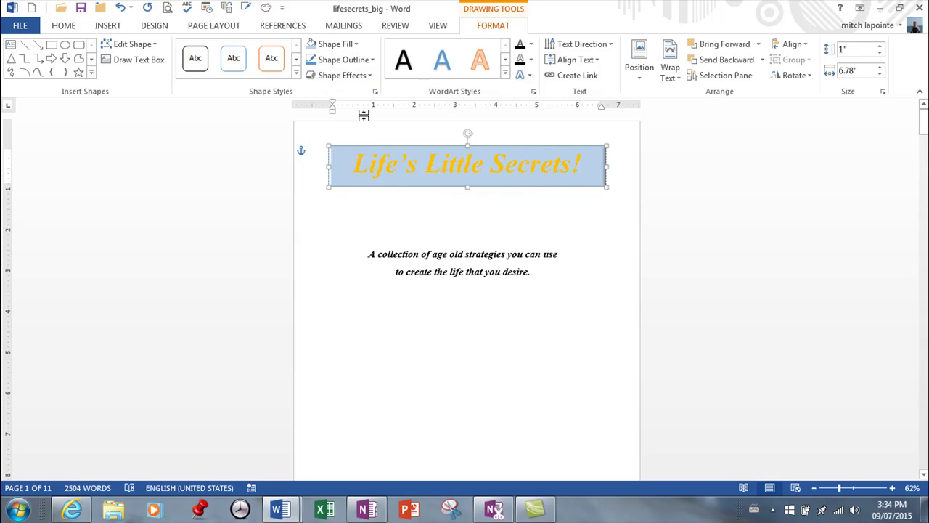
left_click(296, 73)
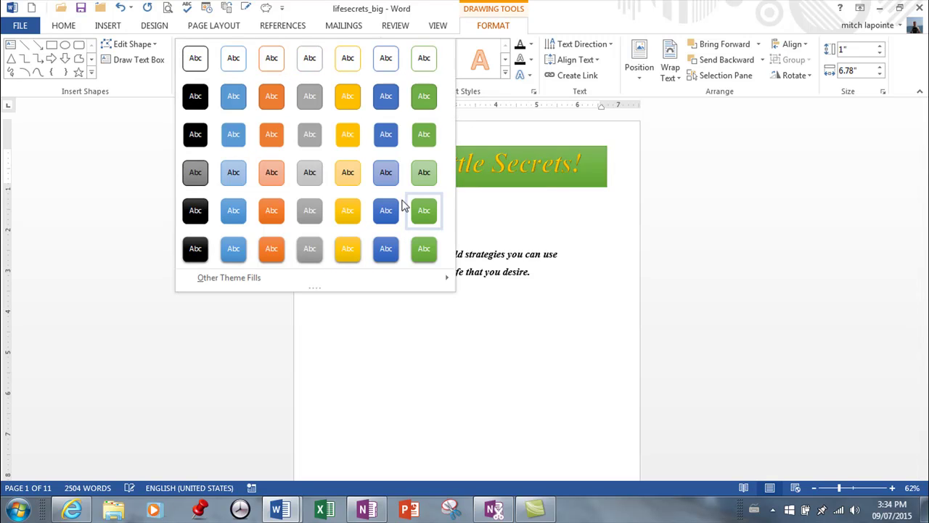
left_click(545, 214)
left_click(122, 8)
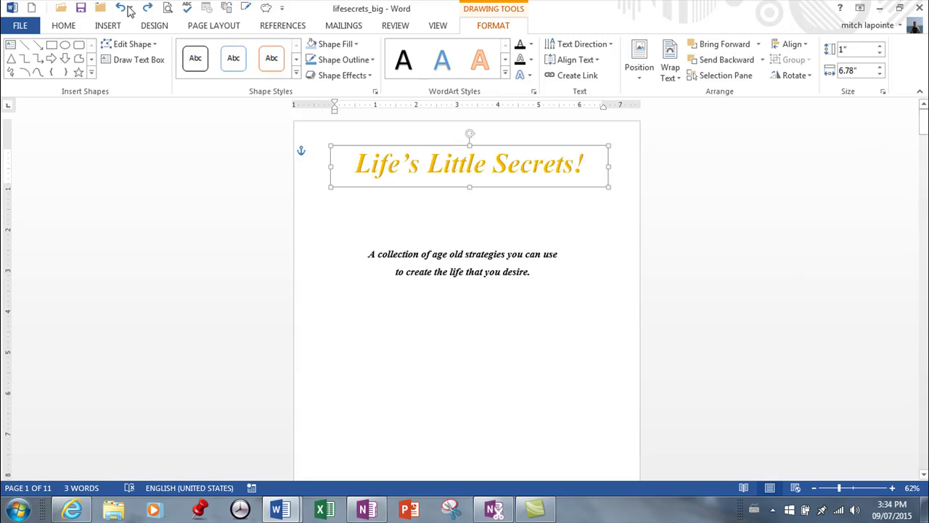
- Apply the gold WordArt style to the title and preview the text fill and text outline options
left_click(505, 73)
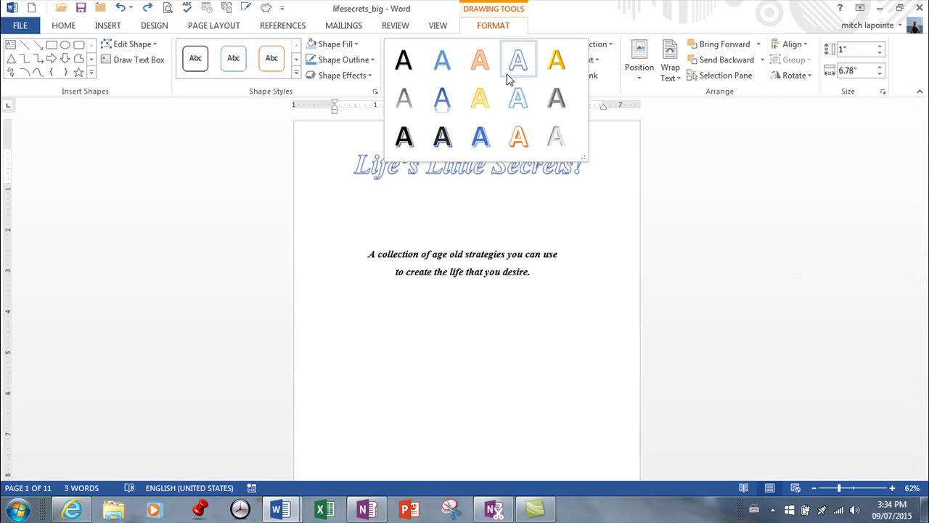
left_click(563, 61)
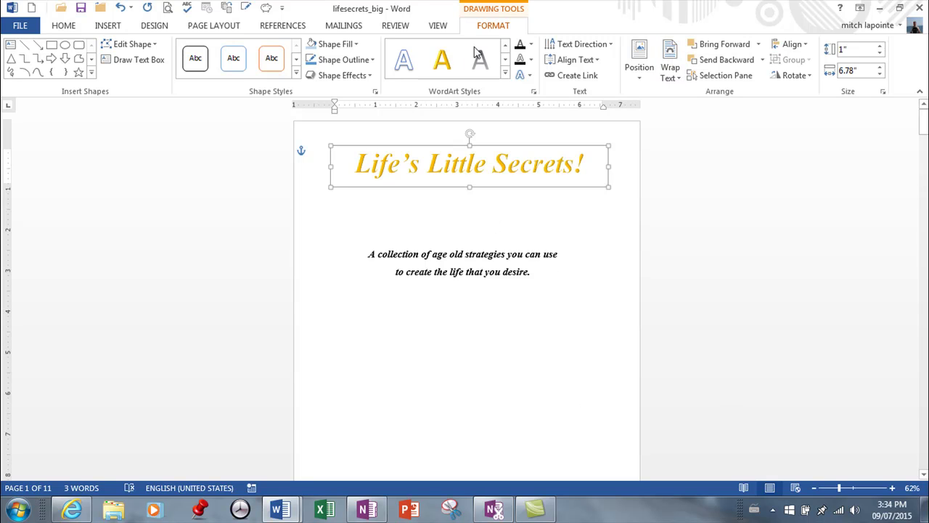
left_click(532, 45)
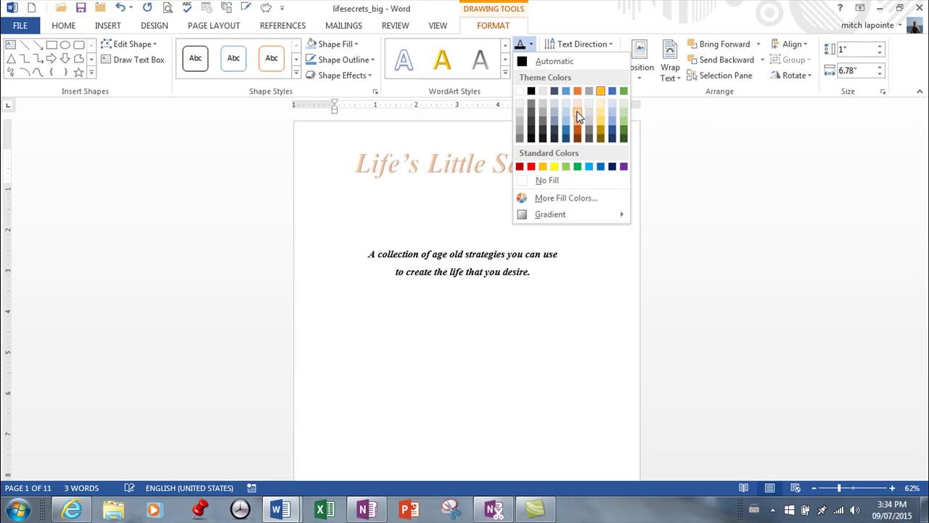
left_click(594, 28)
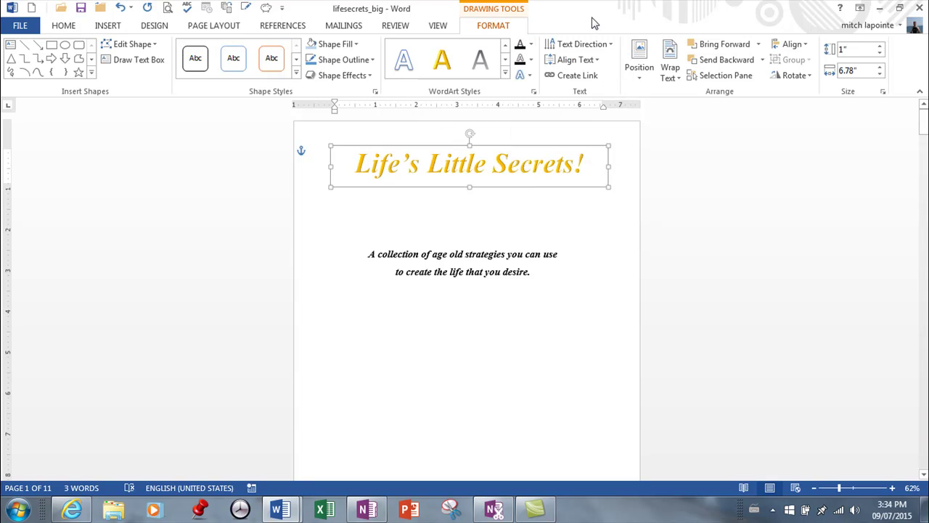
left_click(532, 60)
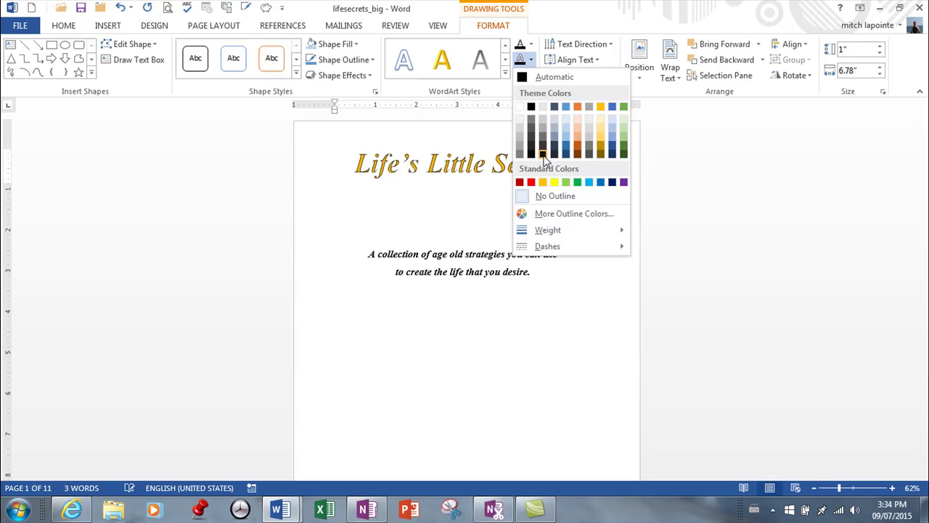
mouse_move(549, 236)
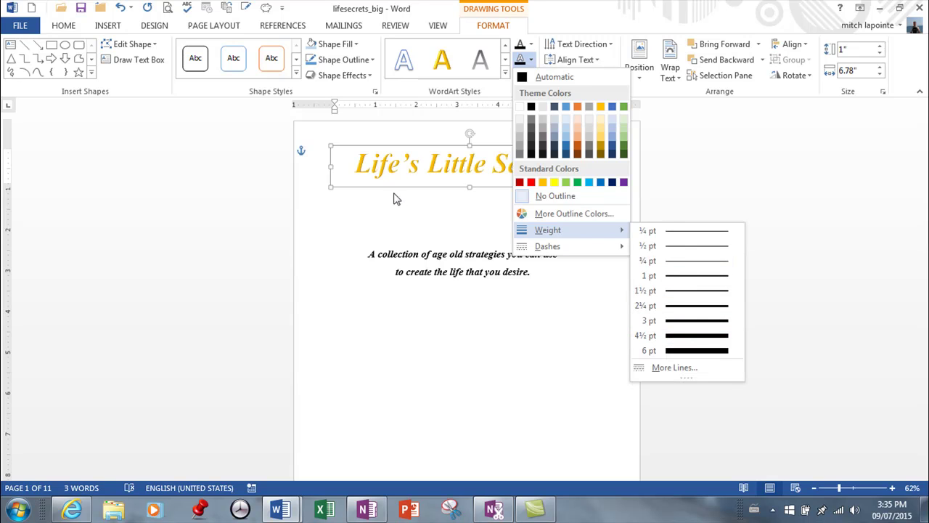
left_click(421, 138)
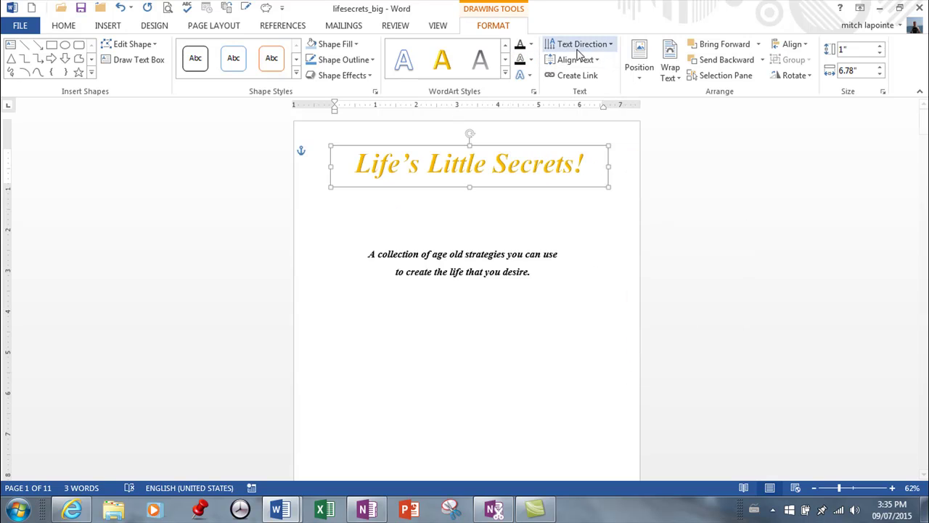
- Preview the title's text effects from shadow to 3-D rotation, and apply the warp transform that makes the middle letters tallest
left_click(532, 76)
mouse_move(560, 98)
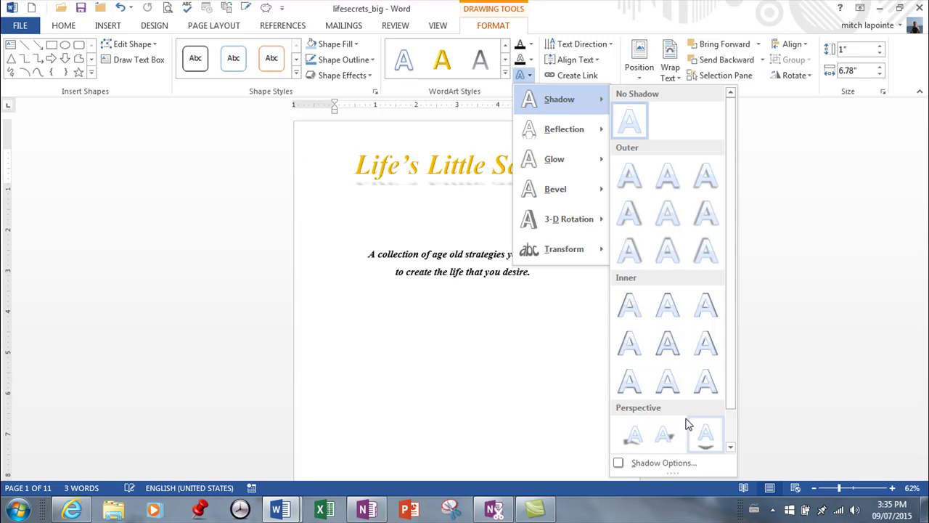
mouse_move(573, 129)
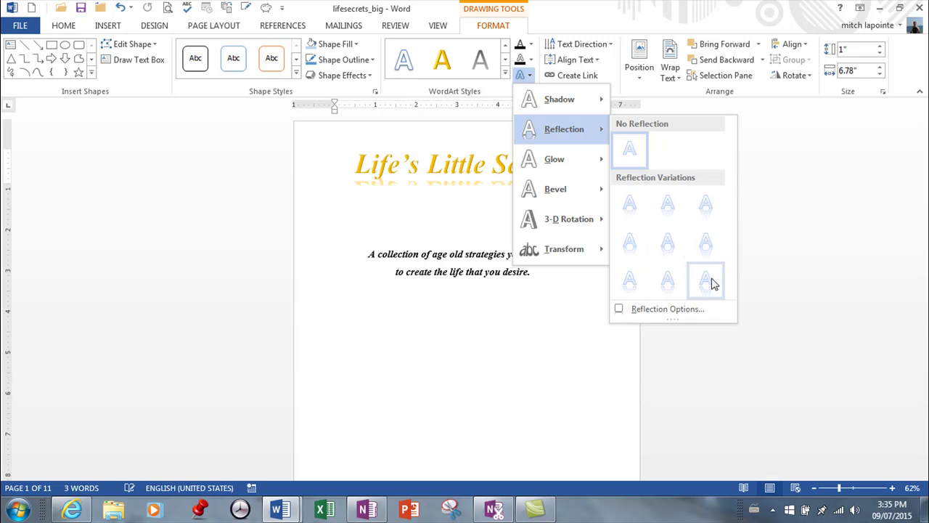
mouse_move(552, 161)
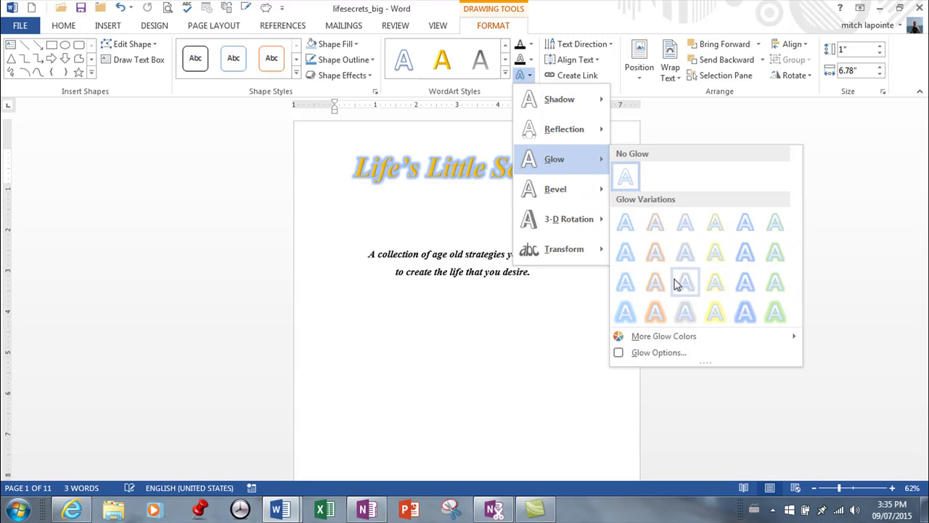
mouse_move(574, 195)
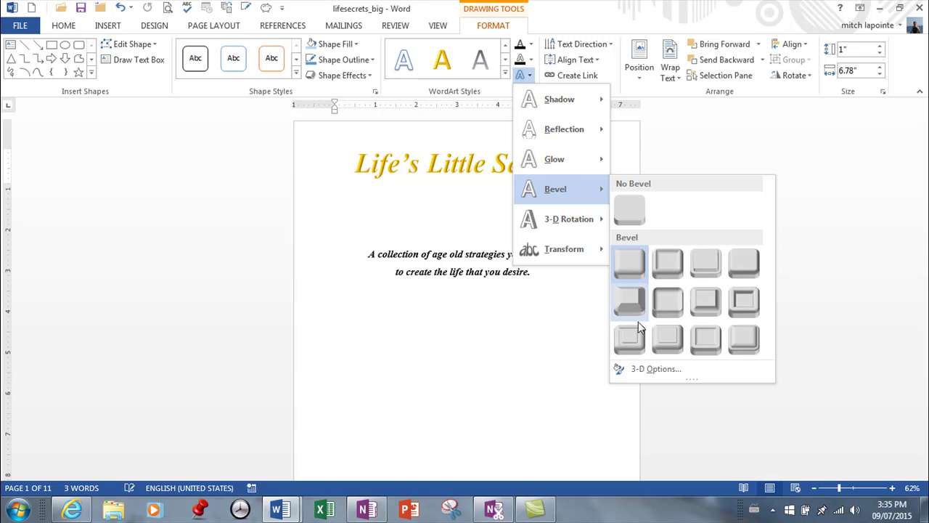
mouse_move(595, 228)
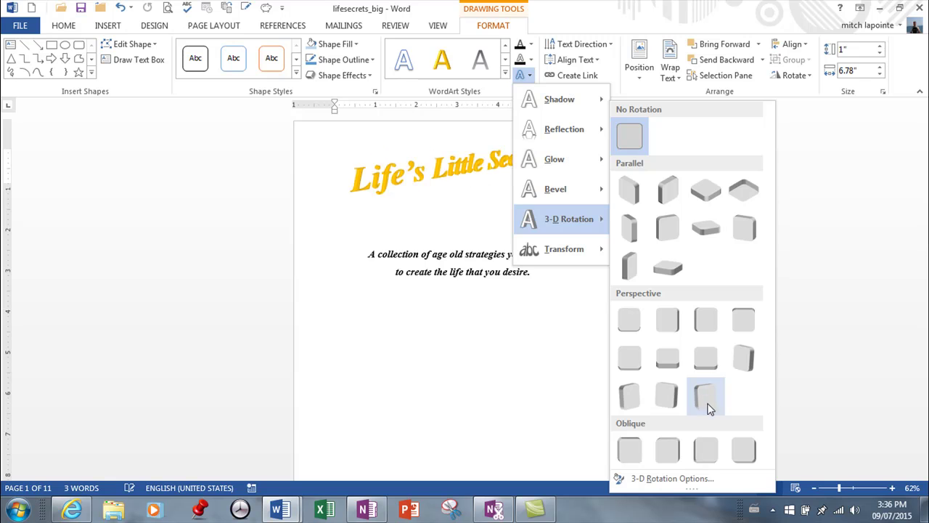
mouse_move(573, 257)
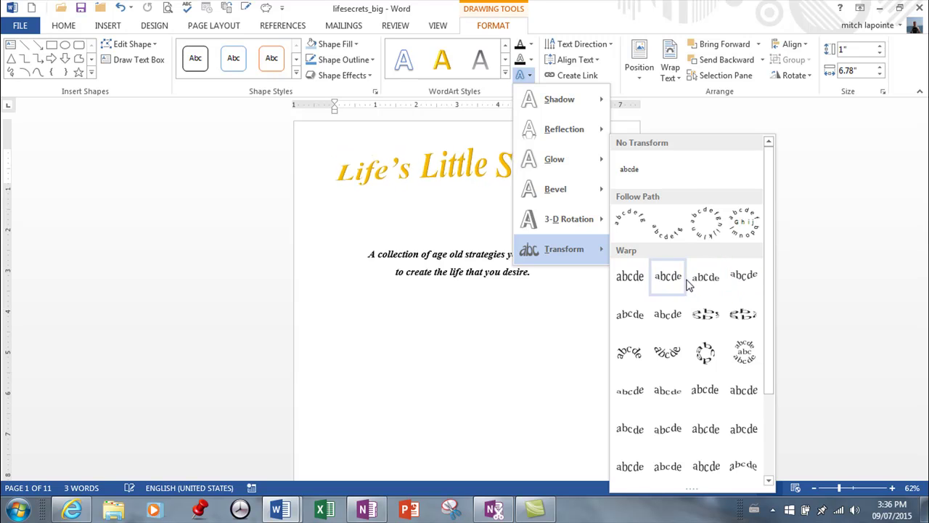
key("Escape")
key("Escape")
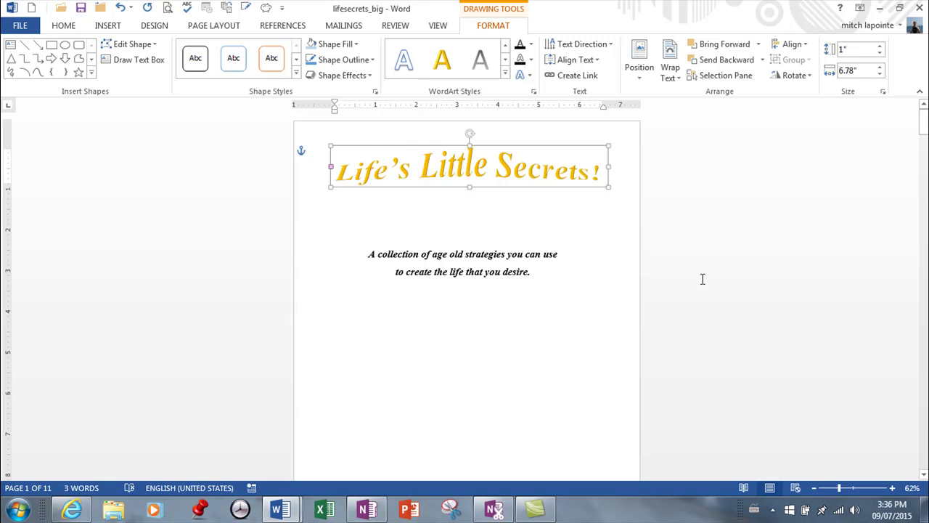
- Look through the remaining warp transform shapes, keep the current one, and deselect the title
left_click(524, 76)
mouse_move(601, 249)
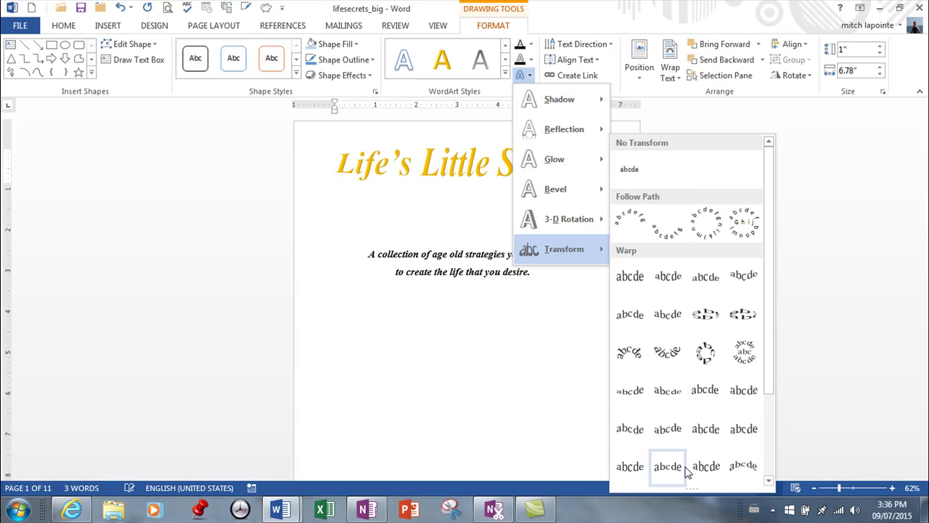
left_click(769, 480)
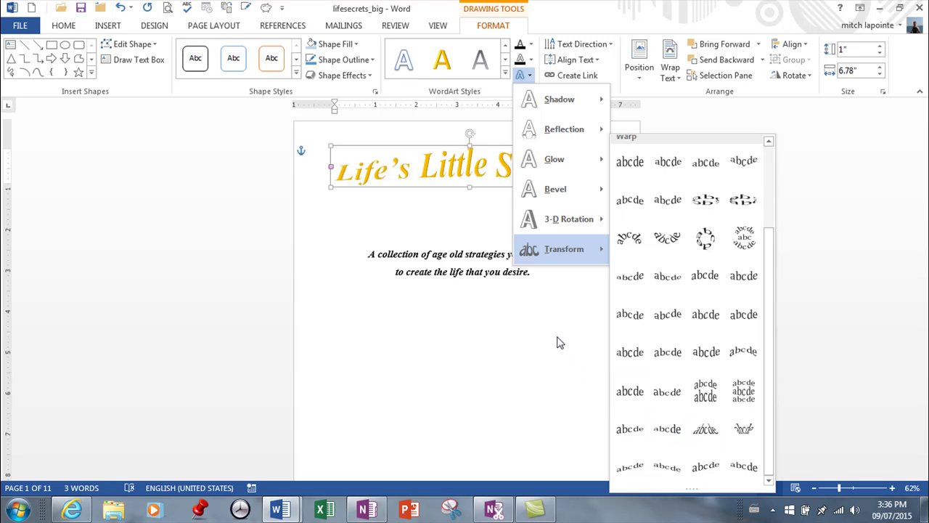
left_click(573, 360)
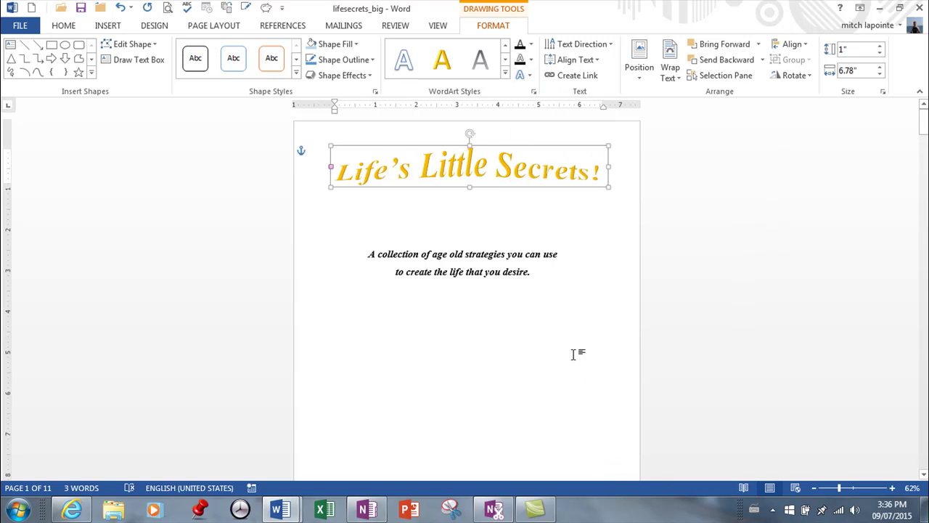
key("ctrl+z")
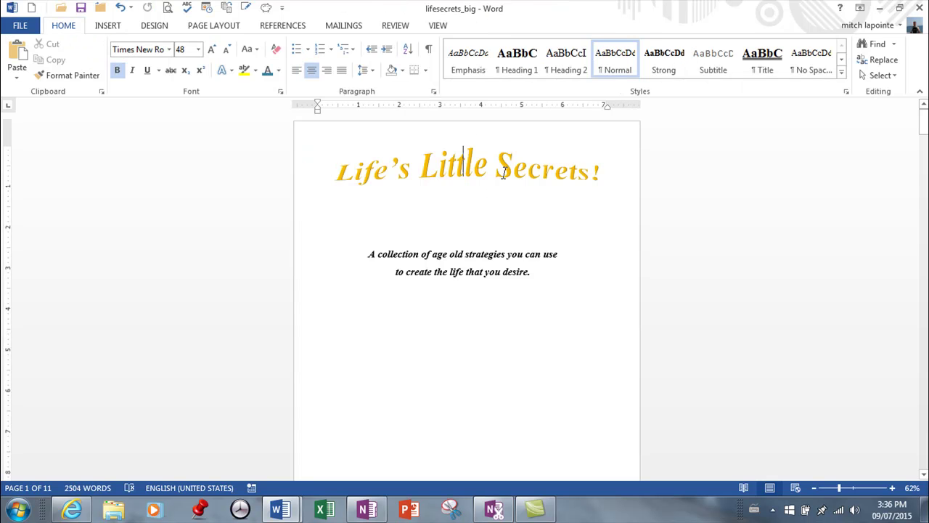
- Move the WordArt title slightly down the cover page, keeping it centred above the subtitle, and deselect it
key("ctrl+y")
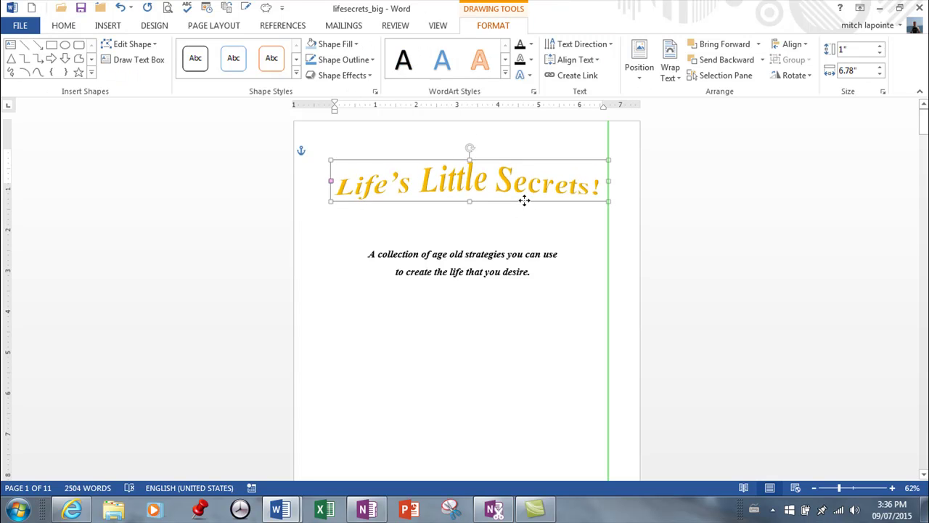
left_click(521, 203)
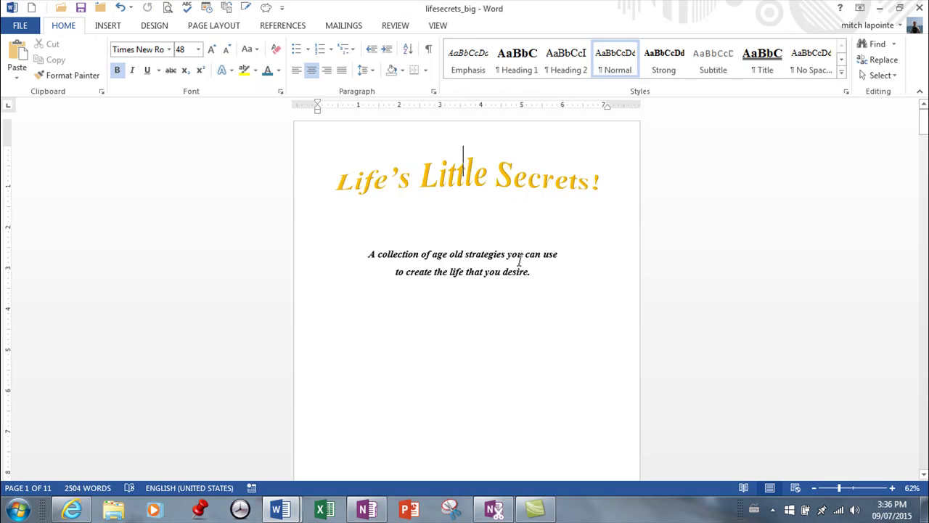
left_click(466, 255)
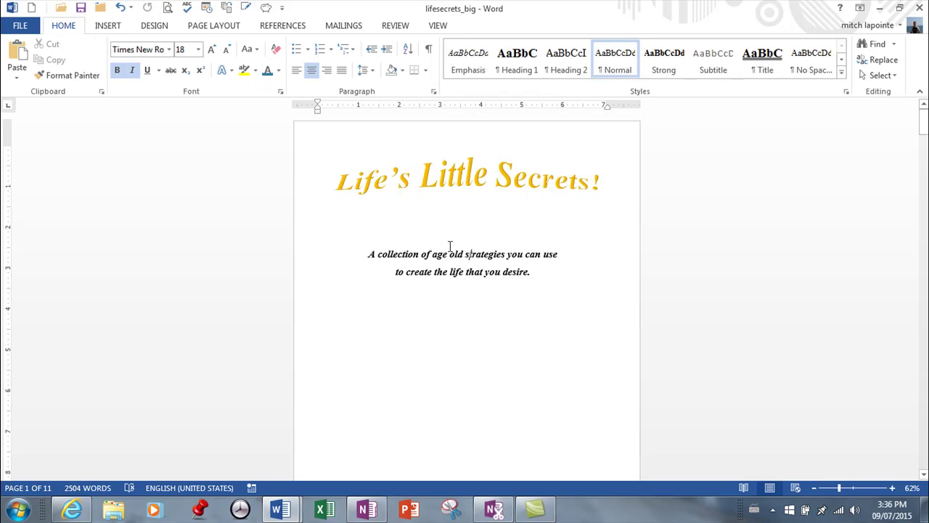
- Rotate the WordArt title counterclockwise so it slopes upward from left to right, position it just above the subtitle, and deselect it
left_click(491, 190)
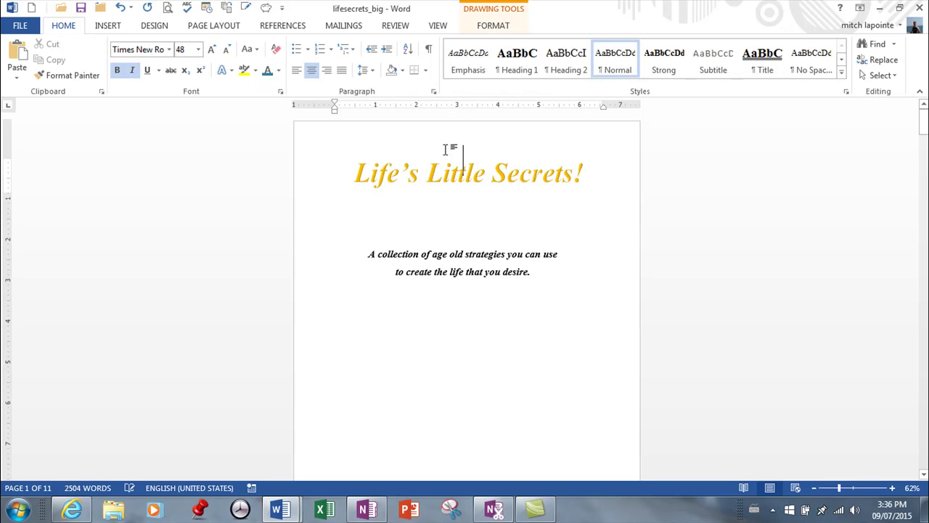
left_click_drag(493, 158, 443, 140)
left_click_drag(499, 187, 474, 199)
left_click(500, 208)
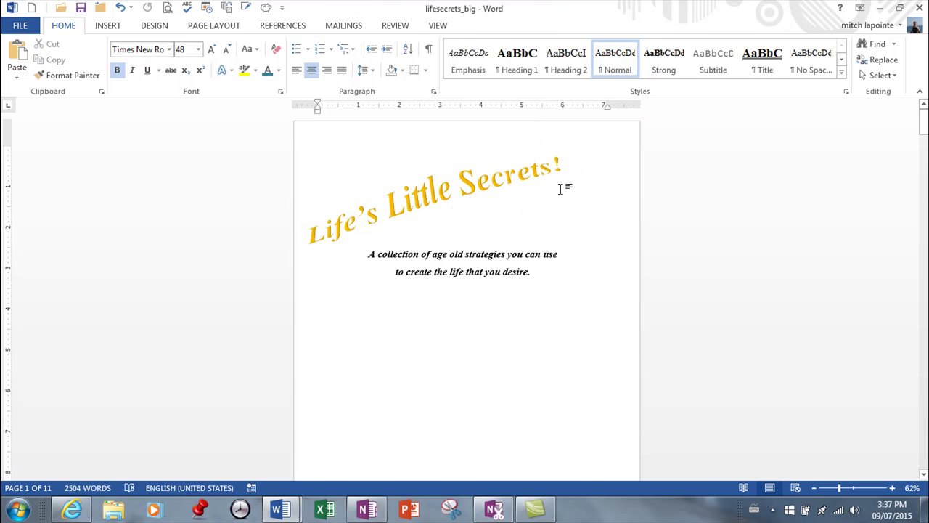
- Move the tilted title slightly higher on the cover page, leaving more space above the subtitle, and deselect it
left_click(460, 184)
left_click(477, 170)
left_click(460, 150)
left_click(434, 173)
left_click(449, 171)
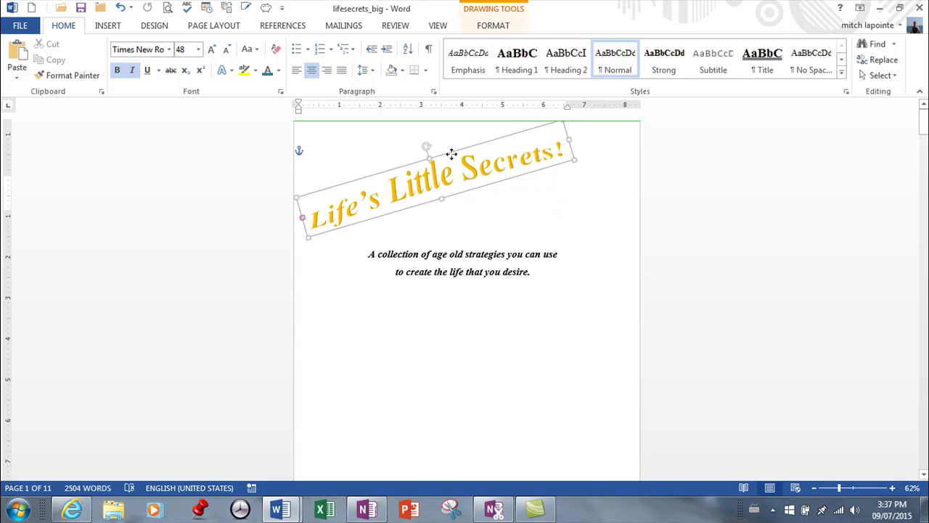
left_click(463, 161)
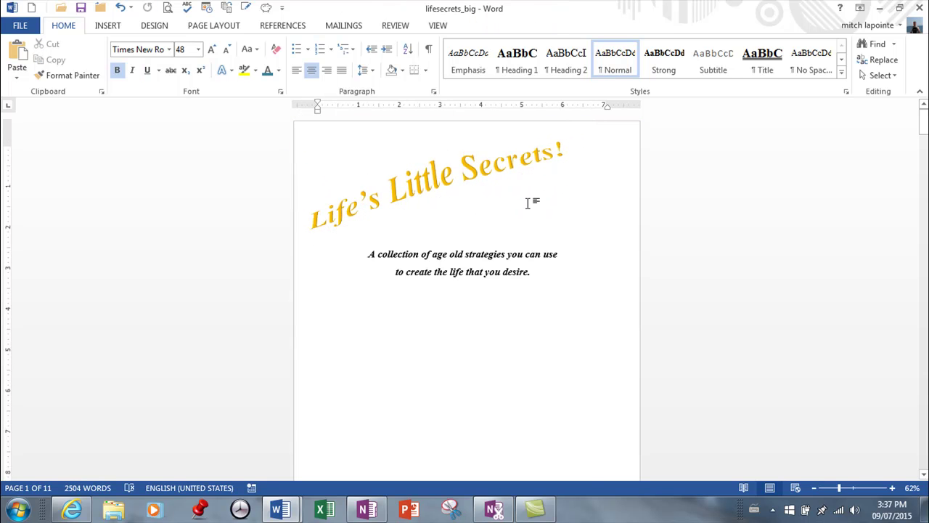